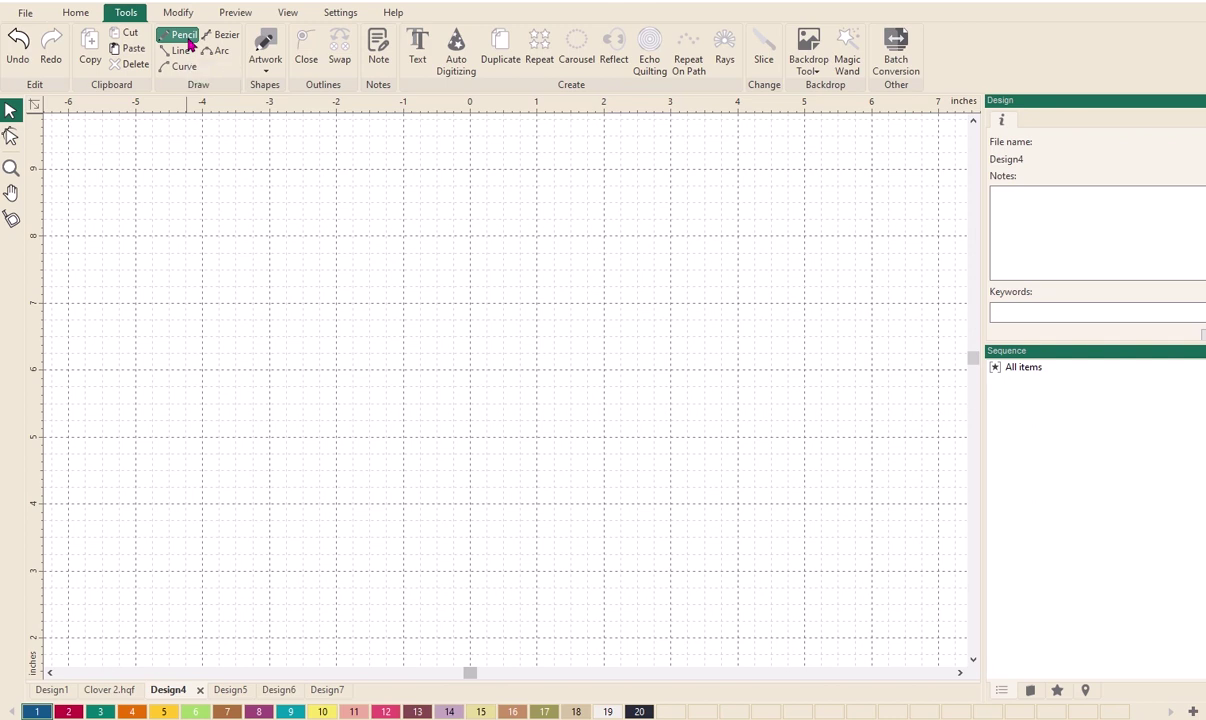
- Draw one continuous Pencil outline with loops from about (-3, 7) inches, extending it with a second stroke that ends near (-0.9, 8.1)
click(187, 42)
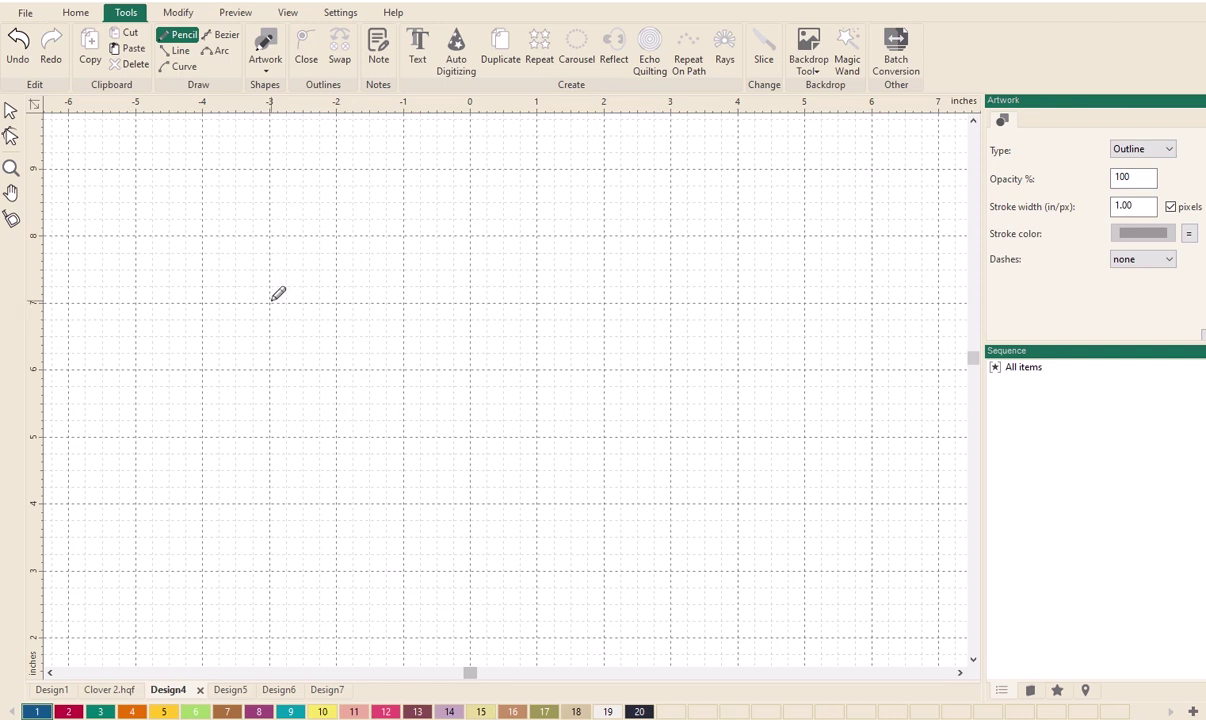
mouse_move(271, 300)
mouse_down()
mouse_move(318, 268)
mouse_move(374, 327)
mouse_move(442, 335)
mouse_move(485, 287)
mouse_move(464, 271)
mouse_move(439, 321)
mouse_move(467, 382)
mouse_move(419, 423)
mouse_move(401, 386)
mouse_move(585, 376)
mouse_move(612, 278)
mouse_move(829, 273)
mouse_move(820, 336)
mouse_move(748, 336)
mouse_move(718, 402)
mouse_move(624, 405)
mouse_move(529, 462)
mouse_move(500, 455)
mouse_up()
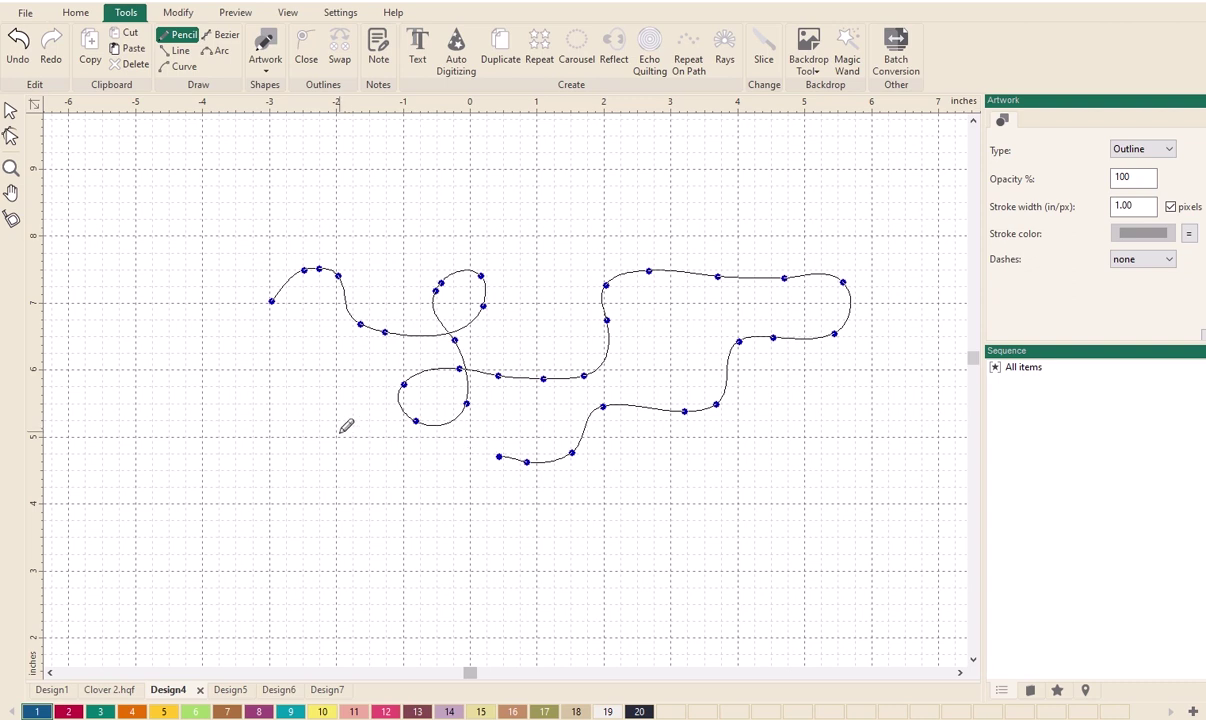
mouse_move(348, 429)
mouse_down()
mouse_move(285, 450)
mouse_move(298, 384)
mouse_move(283, 362)
mouse_move(203, 372)
mouse_move(195, 336)
mouse_move(243, 297)
mouse_move(247, 253)
mouse_move(201, 231)
mouse_move(206, 204)
mouse_move(266, 198)
mouse_move(297, 218)
mouse_move(371, 201)
mouse_move(409, 225)
mouse_up()
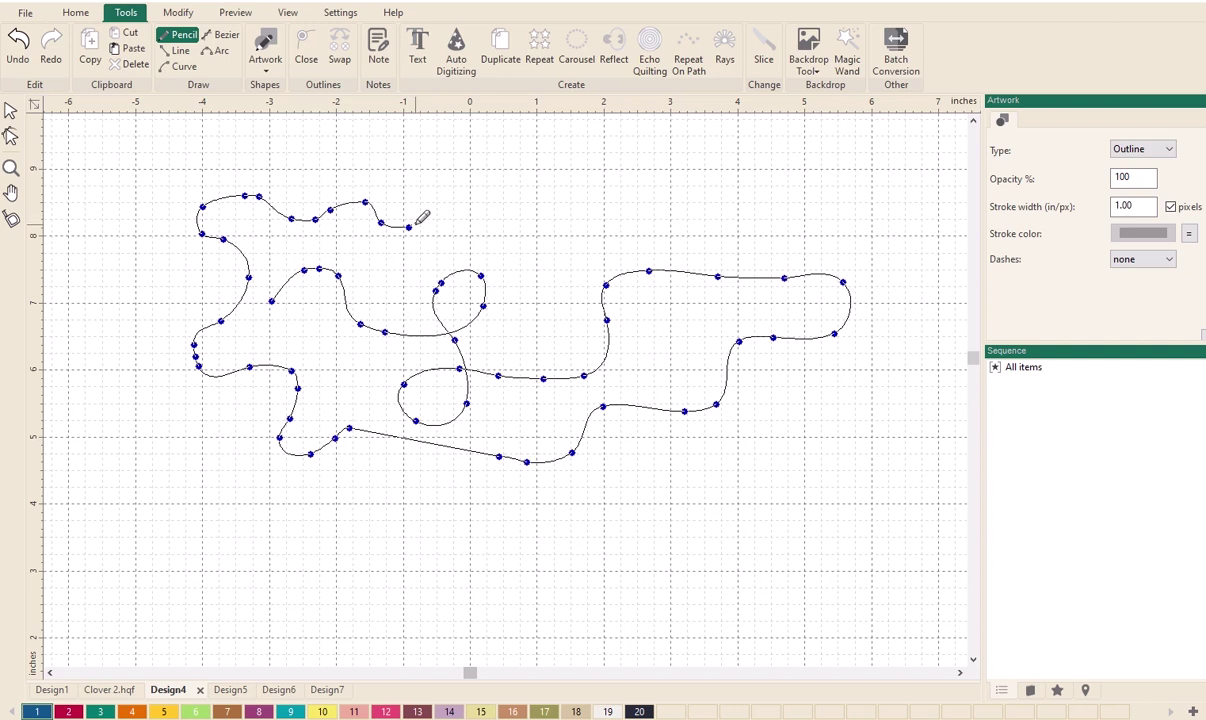
key(Return)
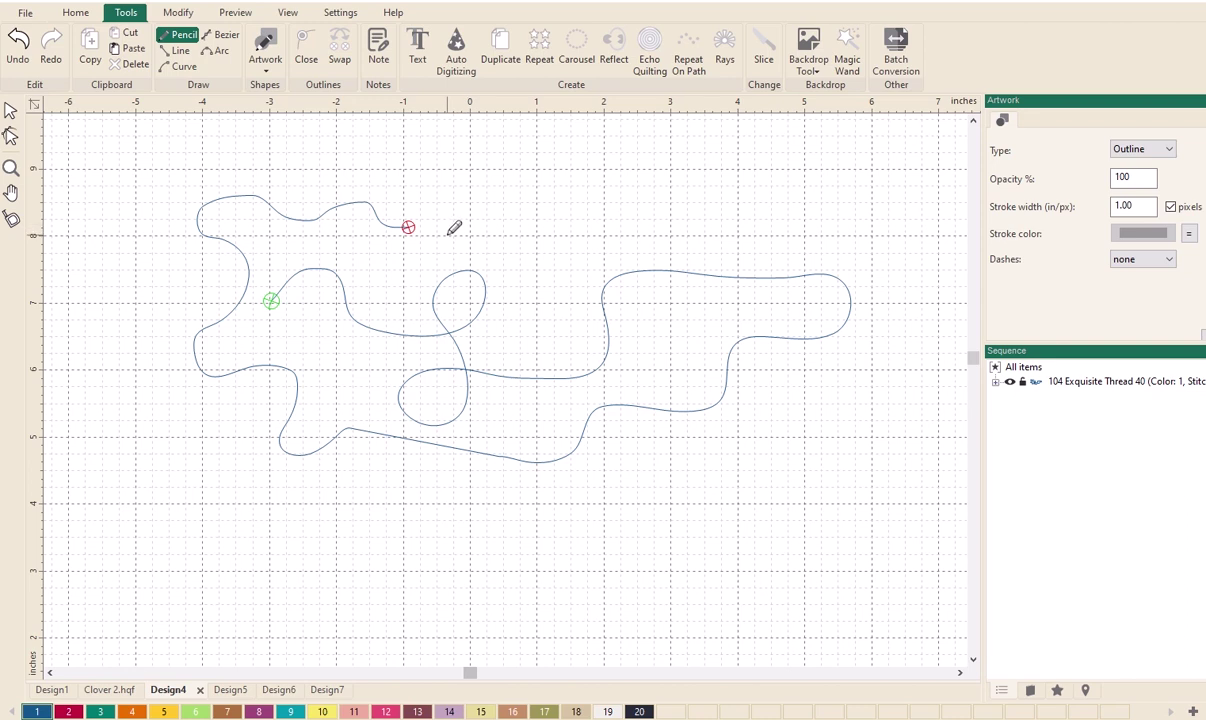
- Draw a separate wavy Pencil outline above the first, from about (-0.3, 8) to (-0.75, 8.6) inches, and delete all items from the design
mouse_move(449, 233)
mouse_down()
mouse_move(482, 212)
mouse_move(538, 239)
mouse_move(550, 217)
mouse_move(630, 226)
mouse_move(635, 188)
mouse_move(480, 171)
mouse_move(469, 199)
mouse_move(421, 200)
mouse_up()
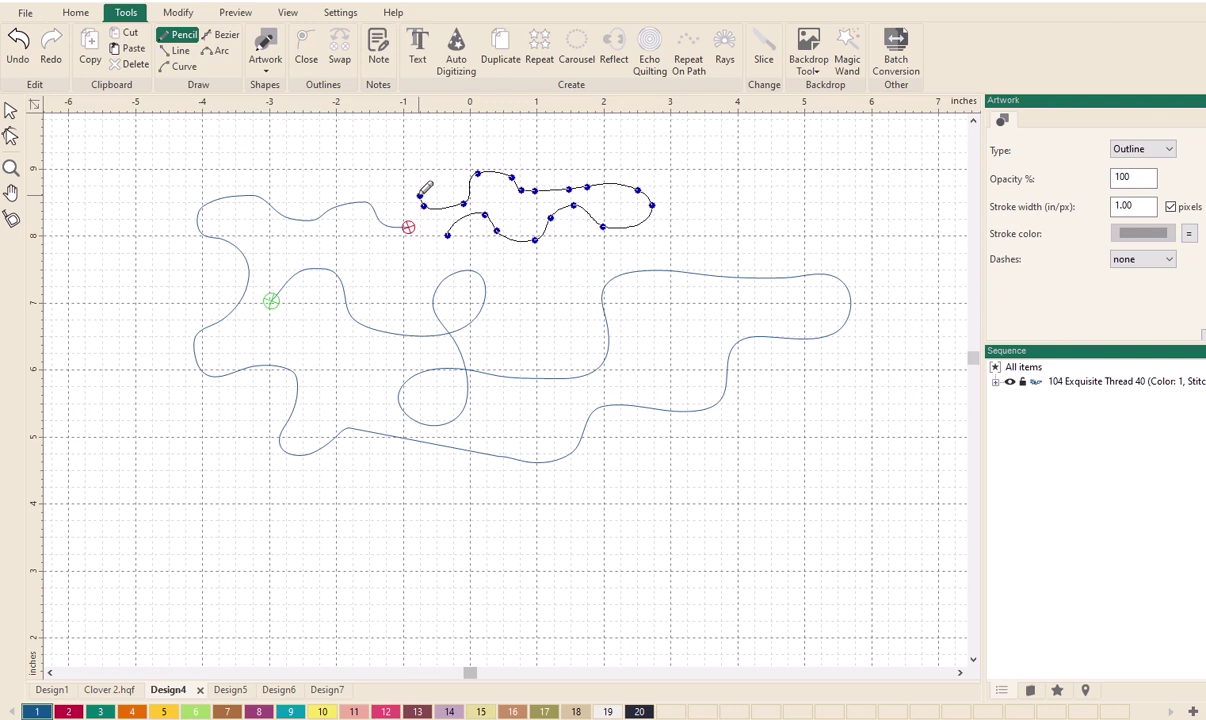
key(Return)
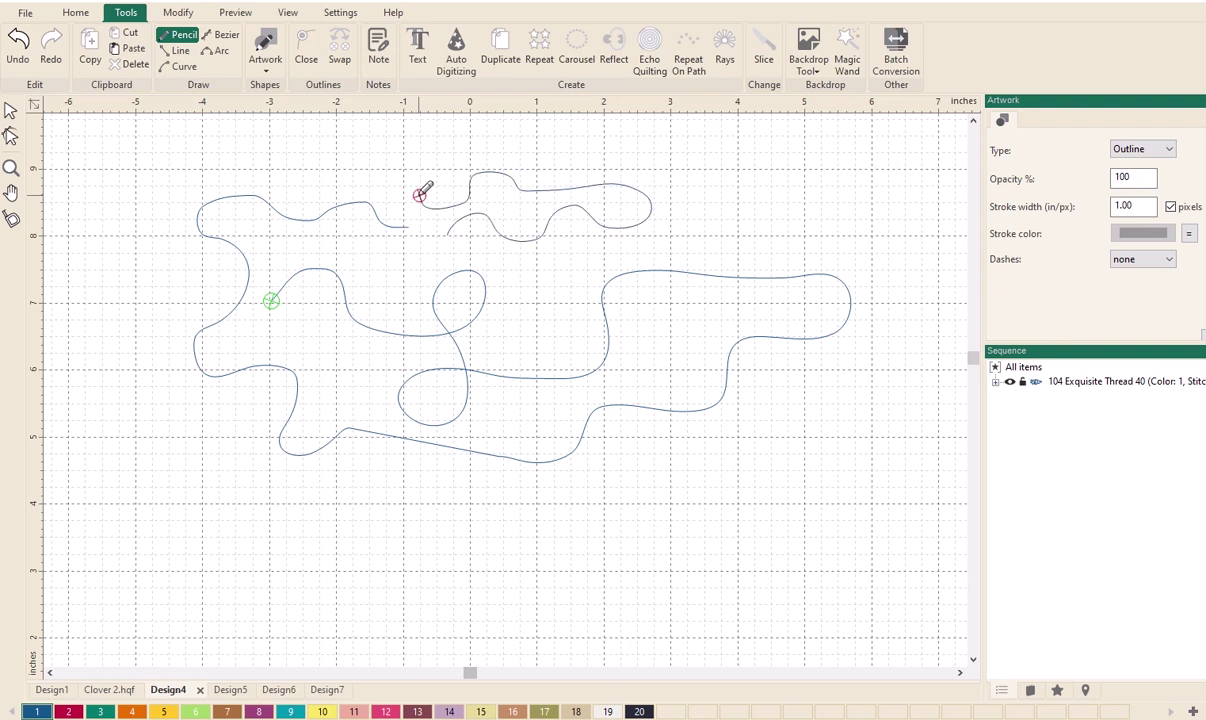
click(1023, 368)
key(Delete)
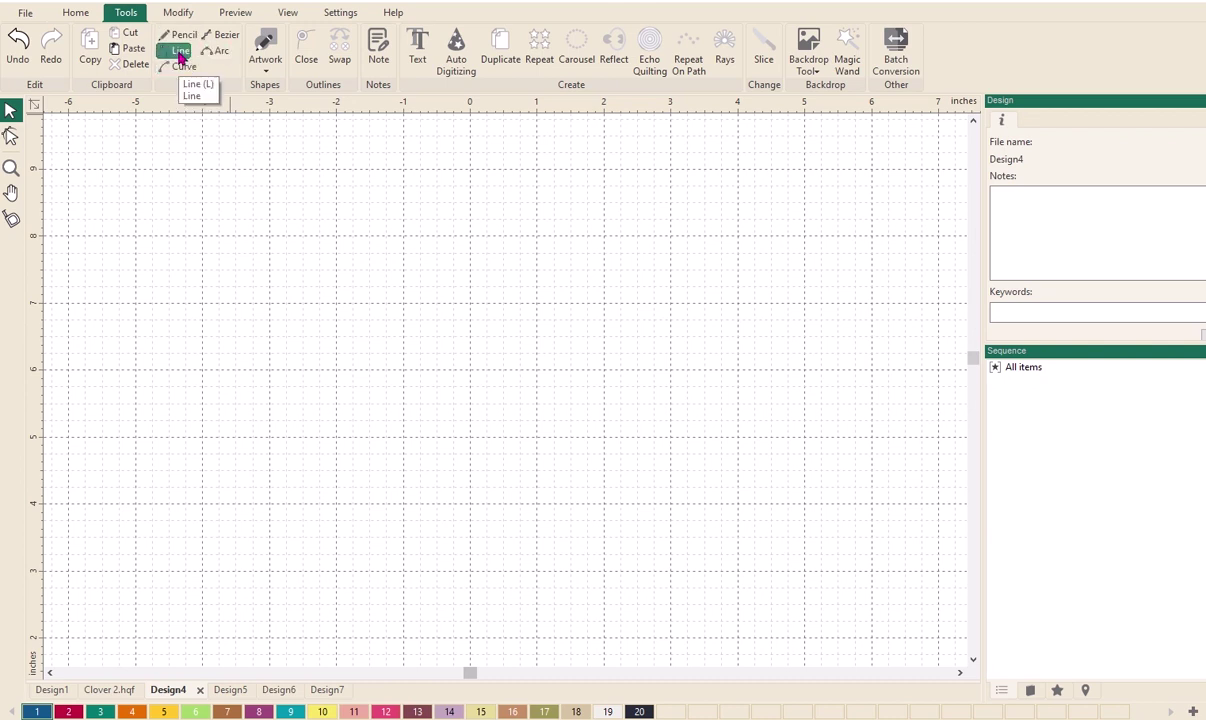
- Draw an open, angular outline of 22 points with the Line tool, from about (-3.25, 8) to (2, 6.25) inches
click(180, 55)
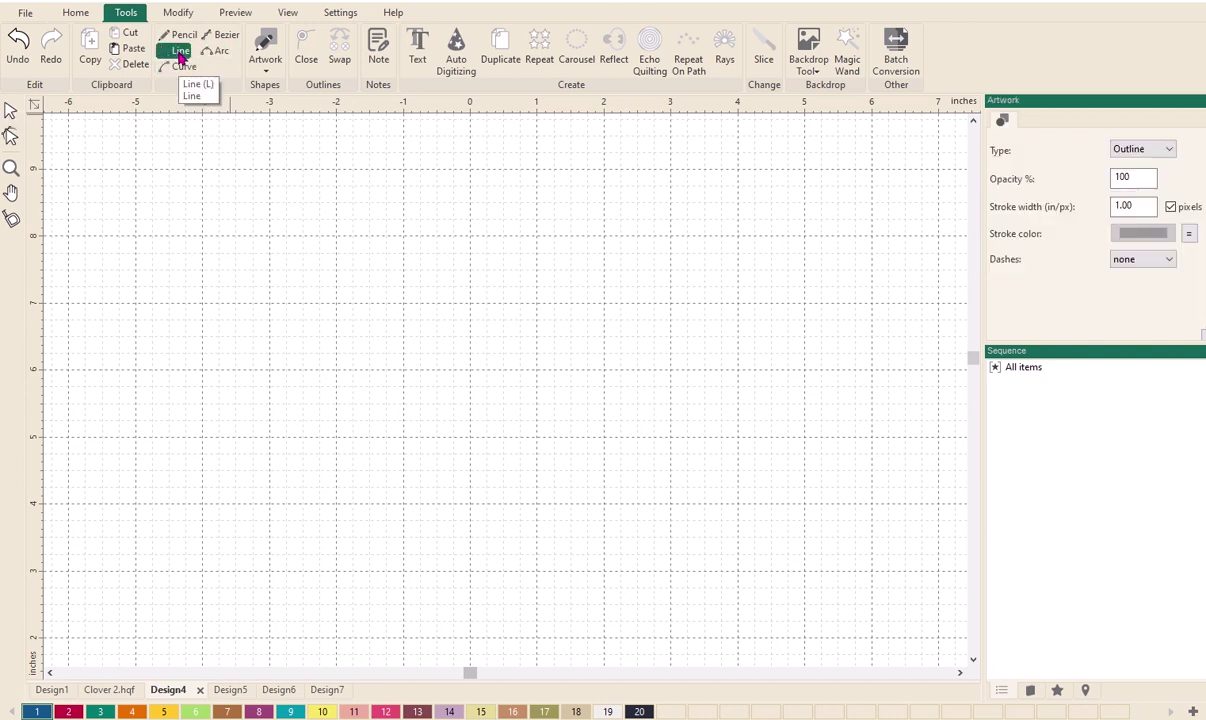
click(253, 237)
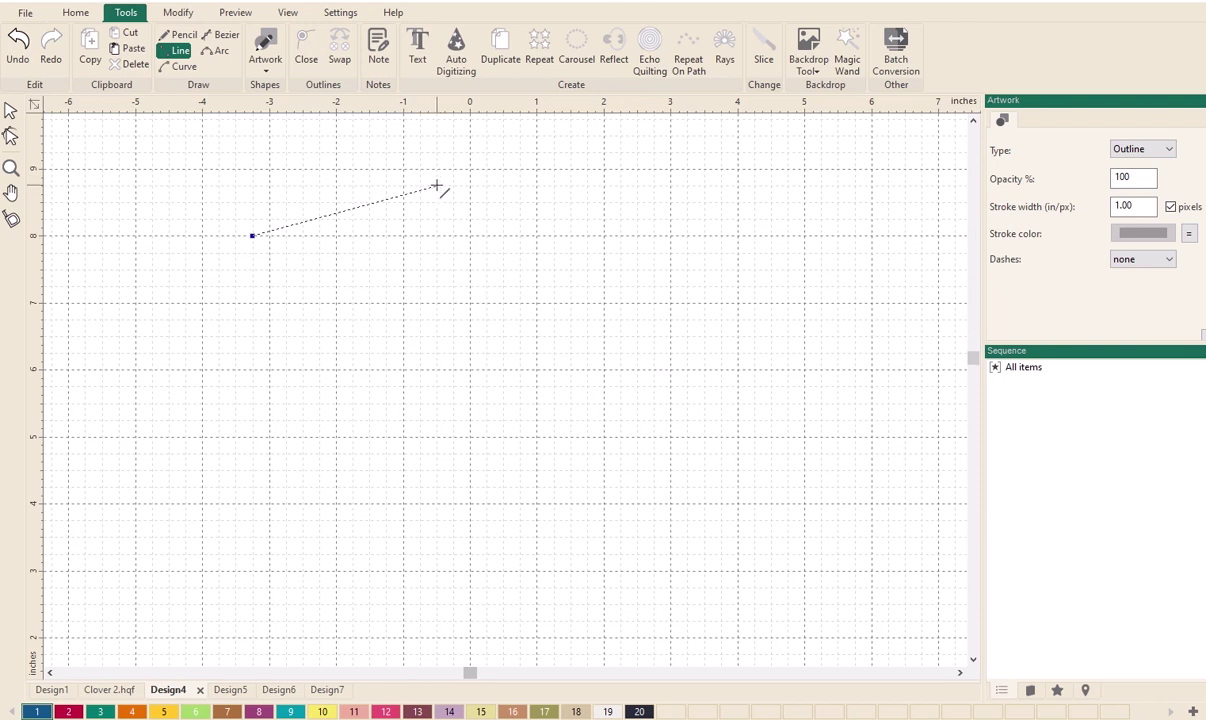
click(370, 219)
click(420, 252)
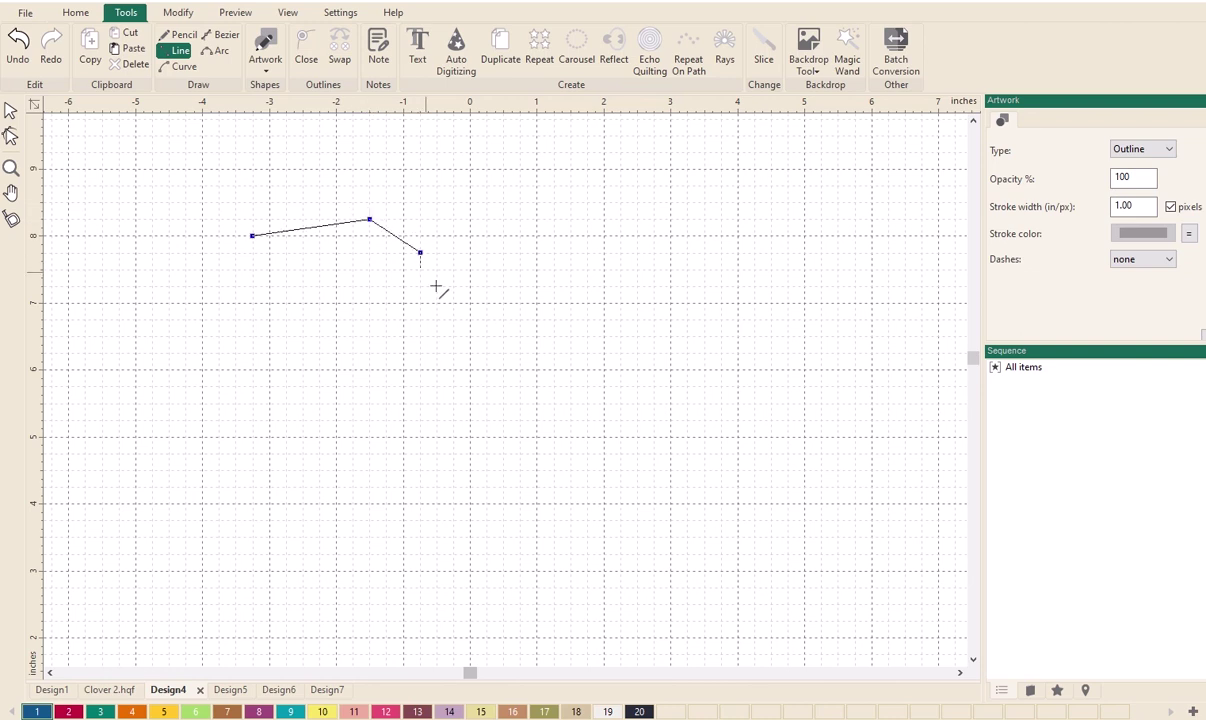
click(459, 298)
click(520, 302)
click(529, 227)
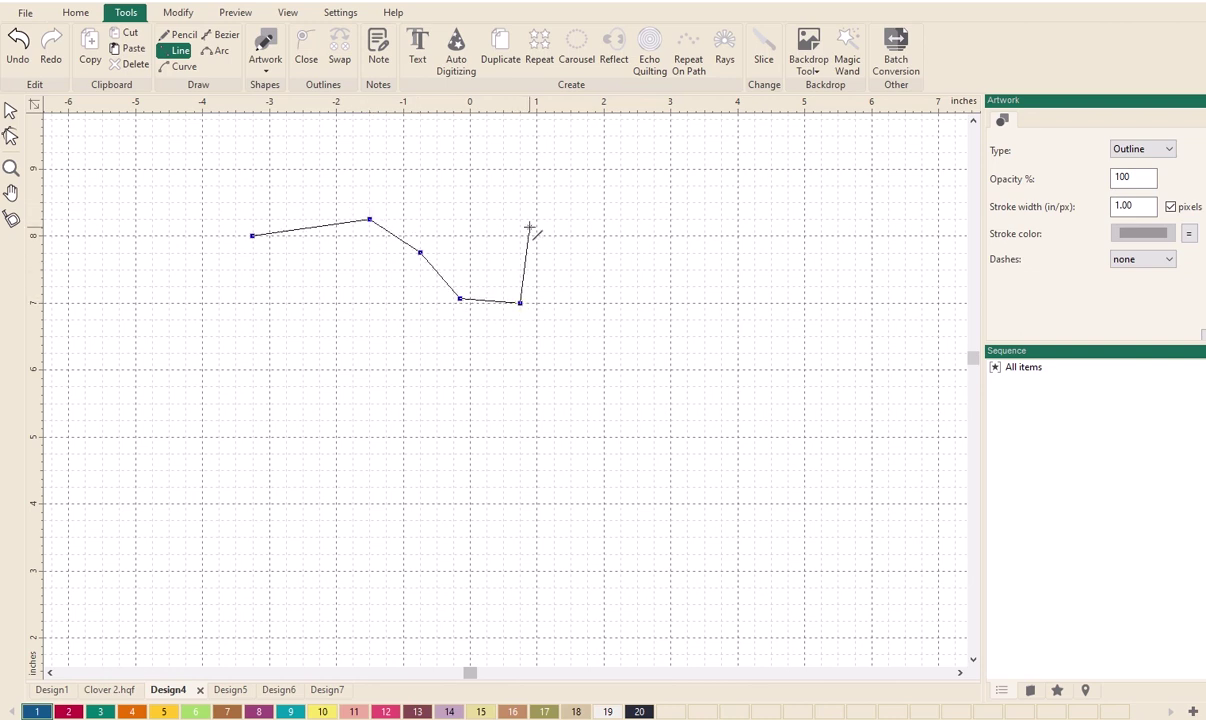
click(603, 219)
click(654, 236)
click(649, 296)
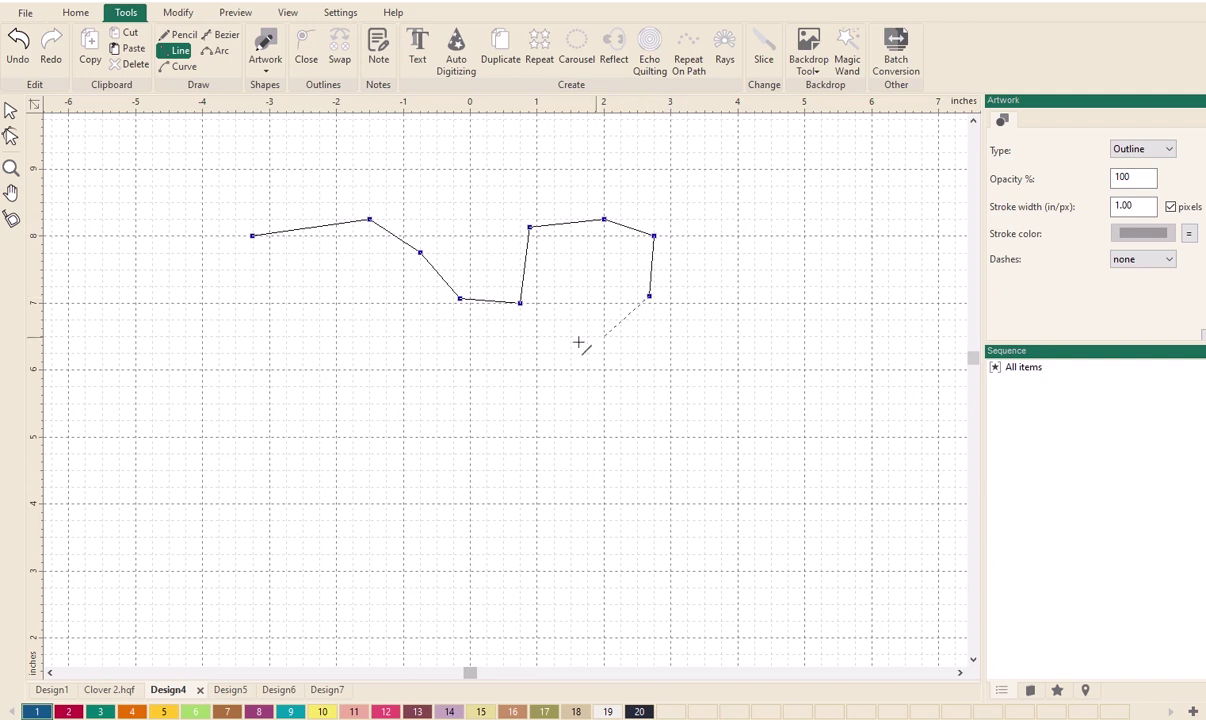
click(566, 343)
click(463, 361)
click(319, 353)
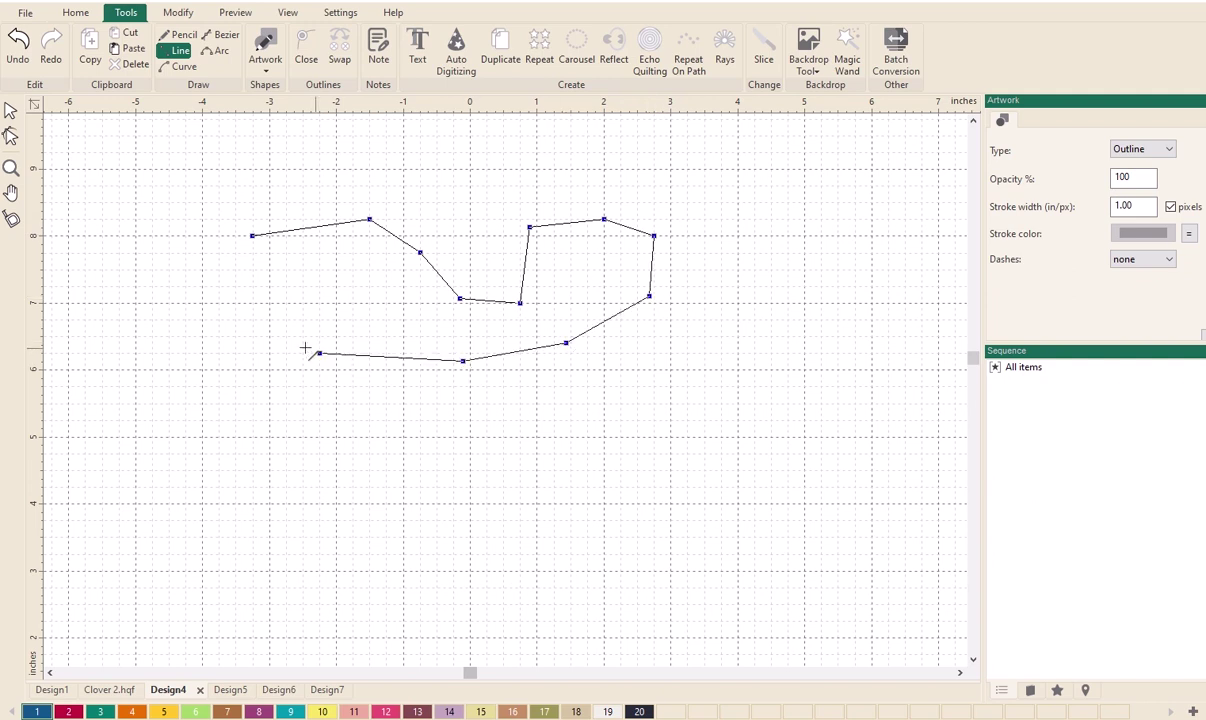
click(269, 312)
click(198, 346)
click(260, 364)
click(303, 386)
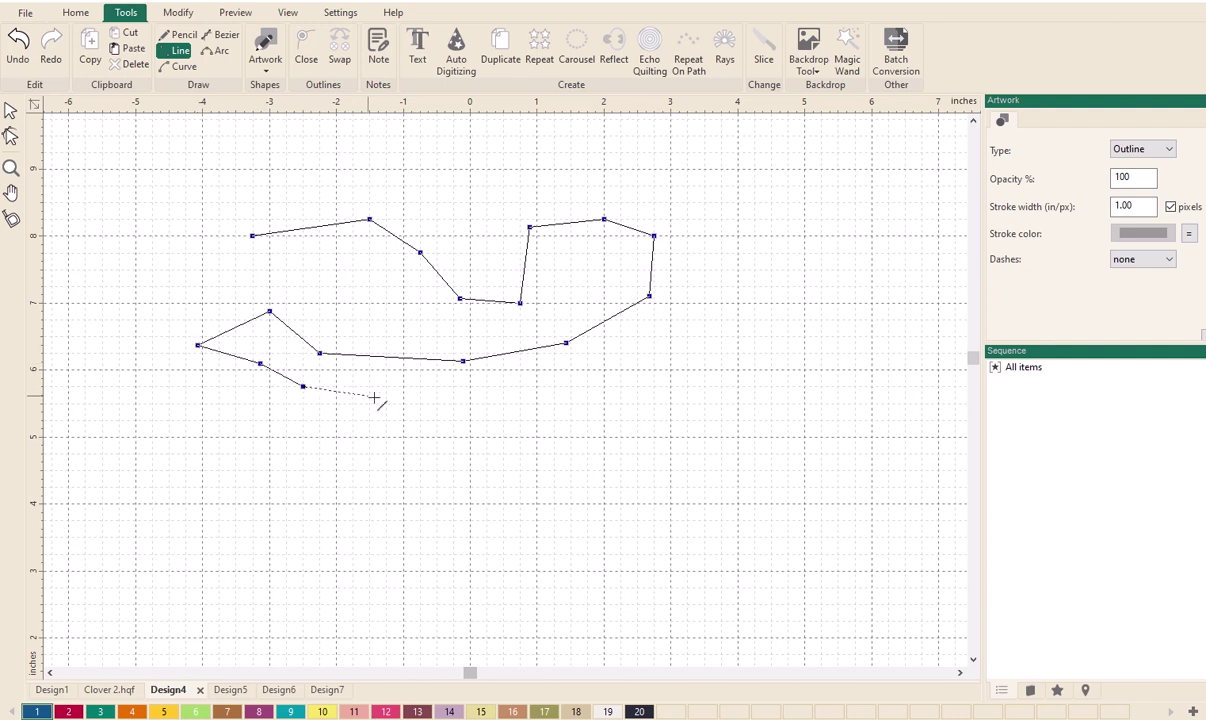
click(369, 403)
click(437, 386)
click(503, 386)
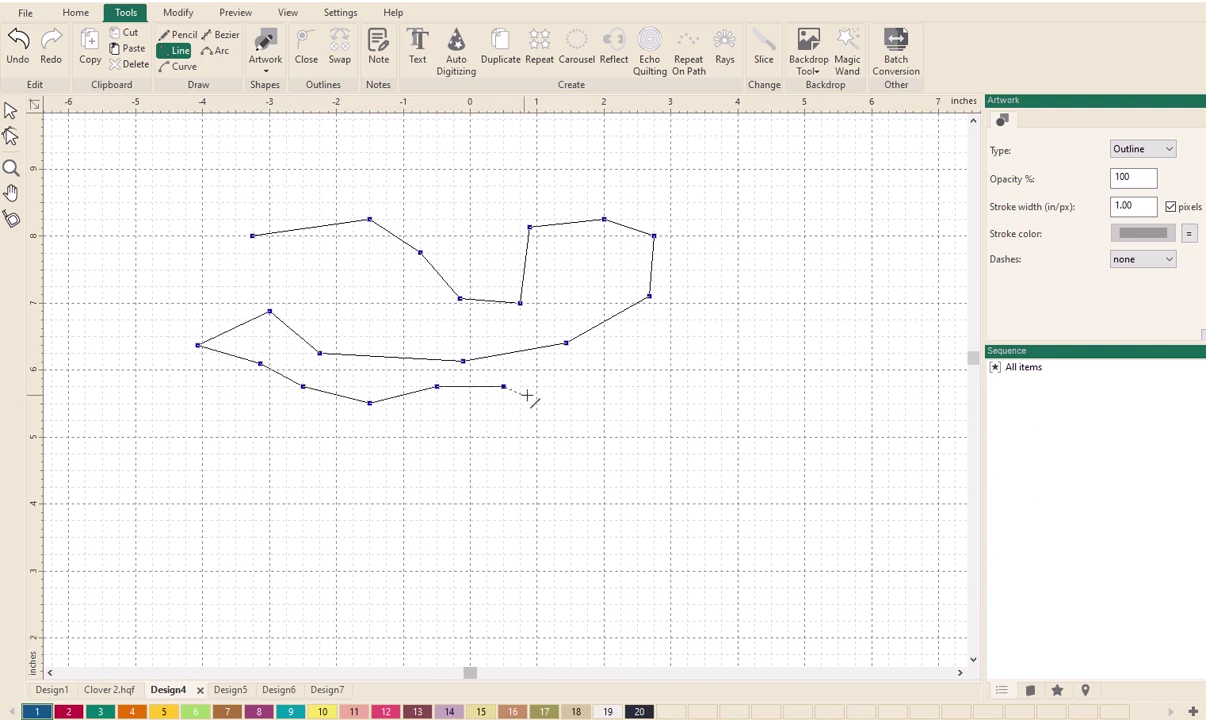
click(529, 394)
click(588, 377)
click(603, 353)
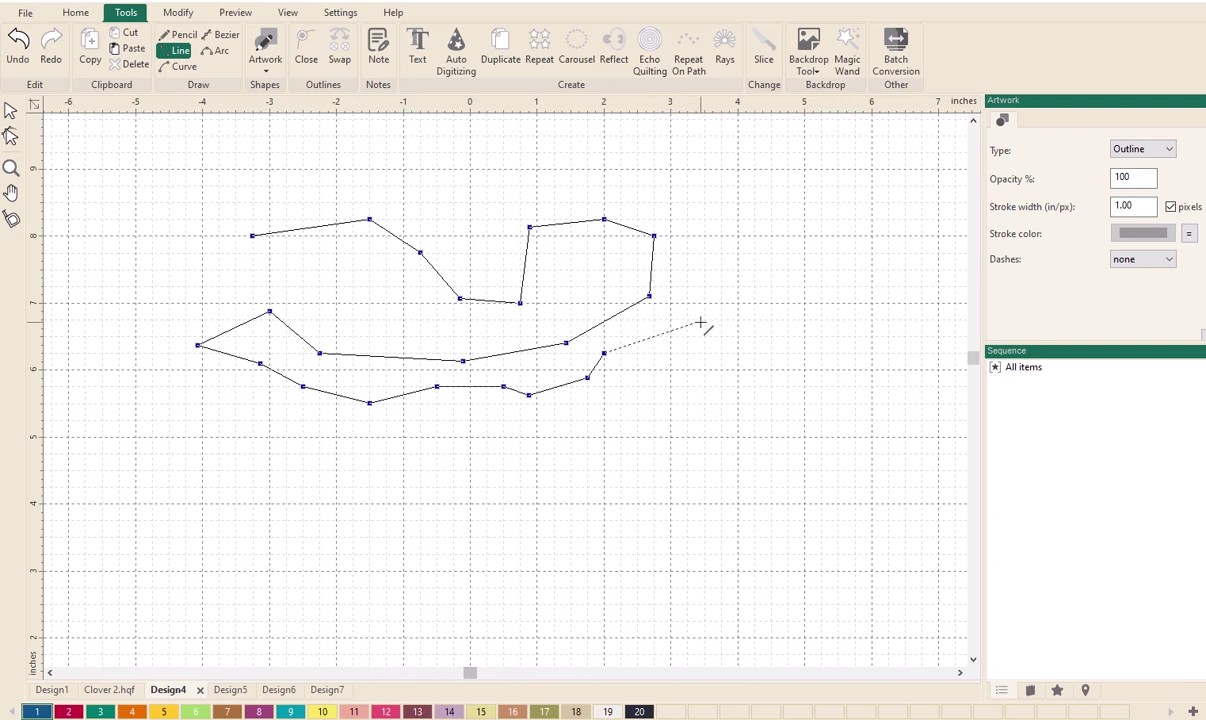
key(Return)
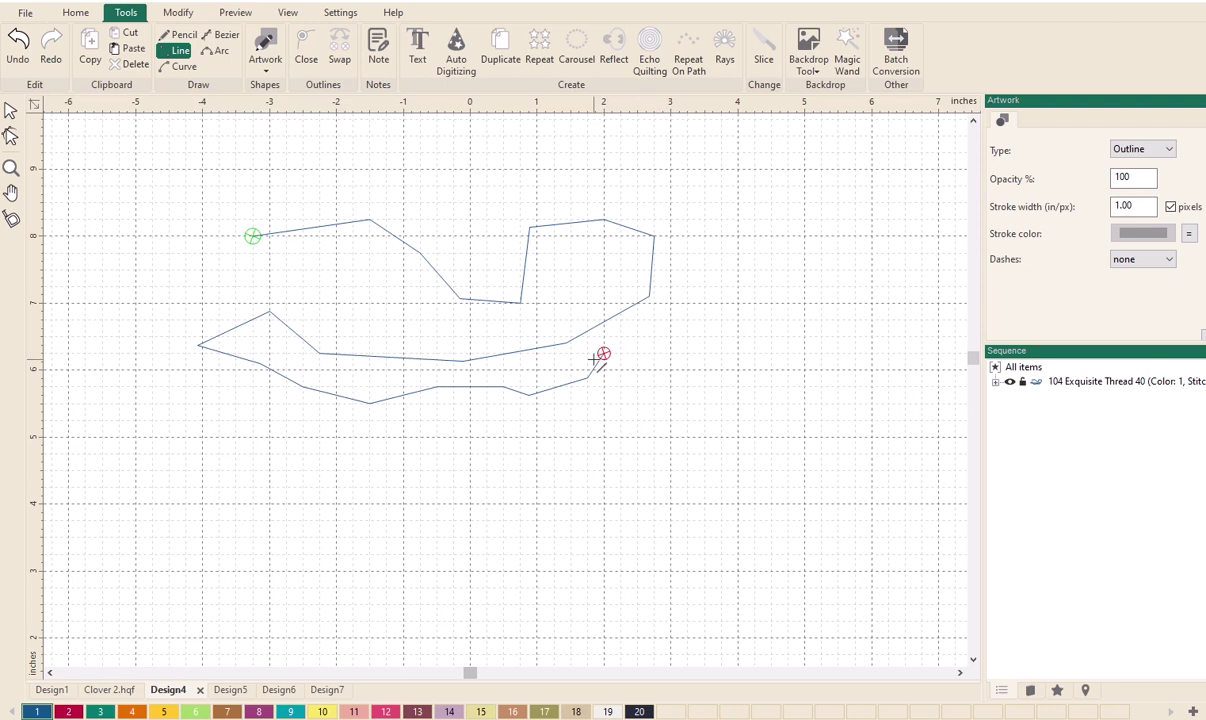
- Draw a second open Line outline of six points, from about (2.5, 6.6) to (2, 5) inches, and delete all items
click(638, 328)
click(671, 320)
click(755, 287)
click(764, 336)
click(654, 386)
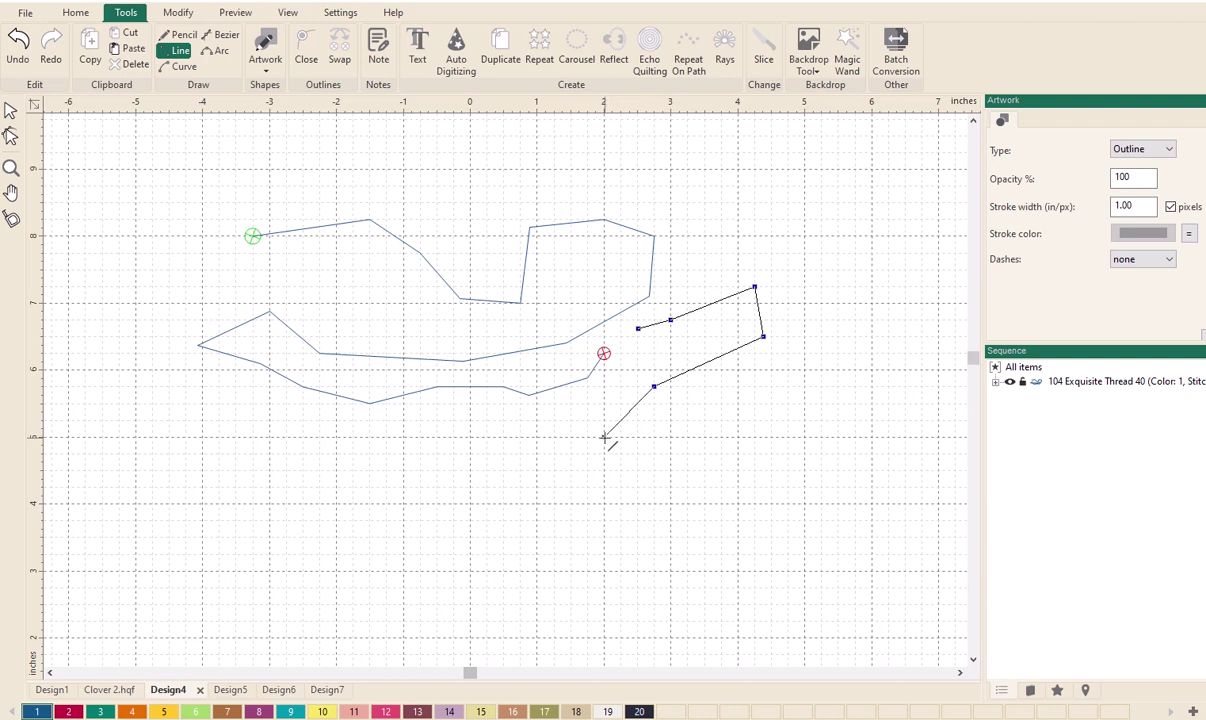
double_click(604, 437)
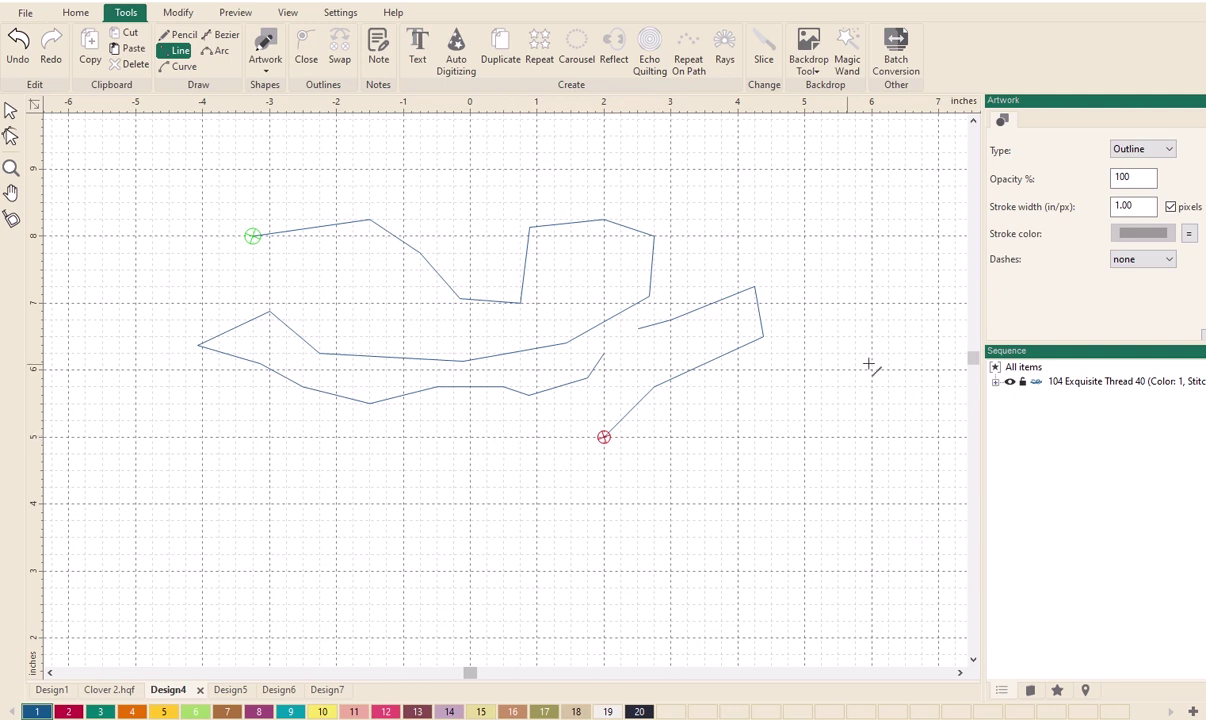
click(1003, 369)
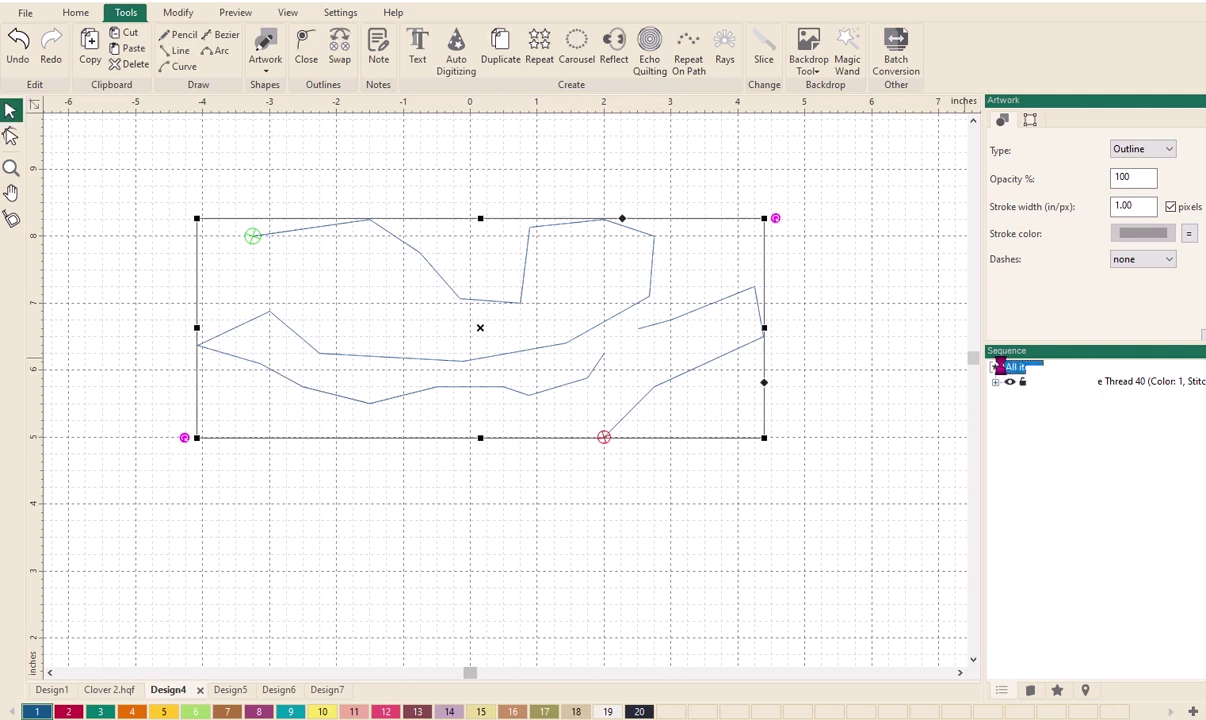
key(Delete)
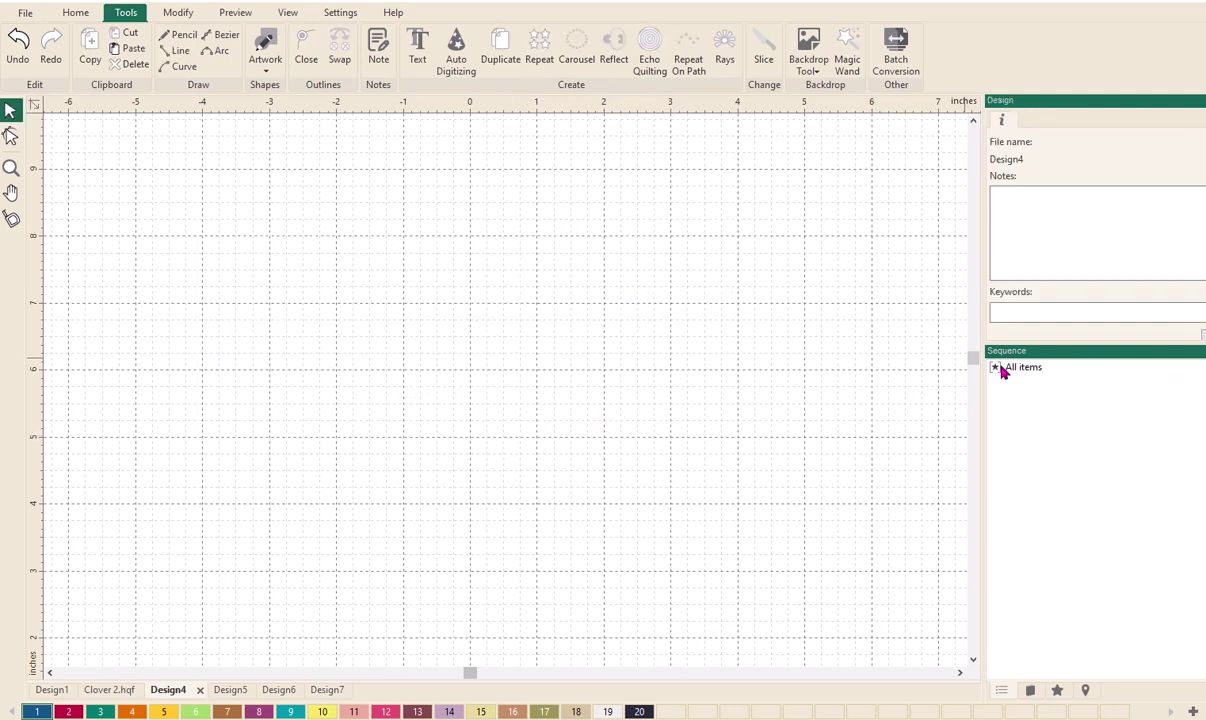
- Draw an open, winding outline of 18 points with the Curve tool, from about (-2.75, 7.75) to (-2.75, 5.75) inches
click(180, 66)
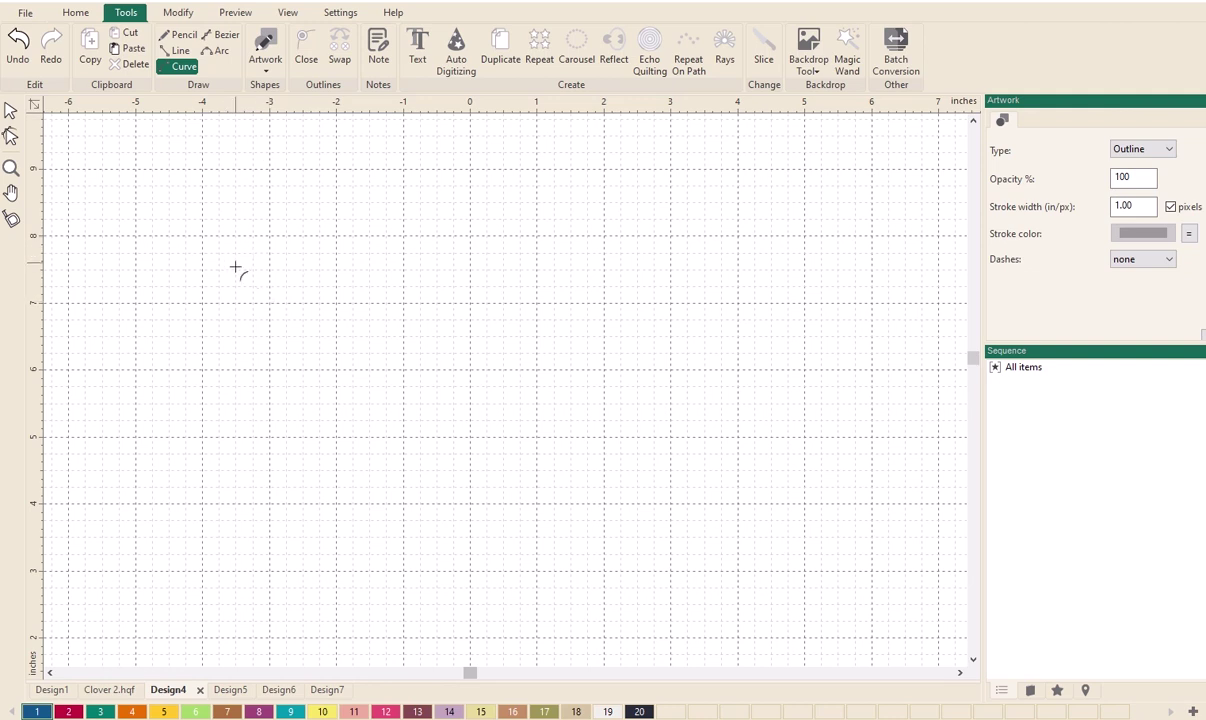
click(287, 254)
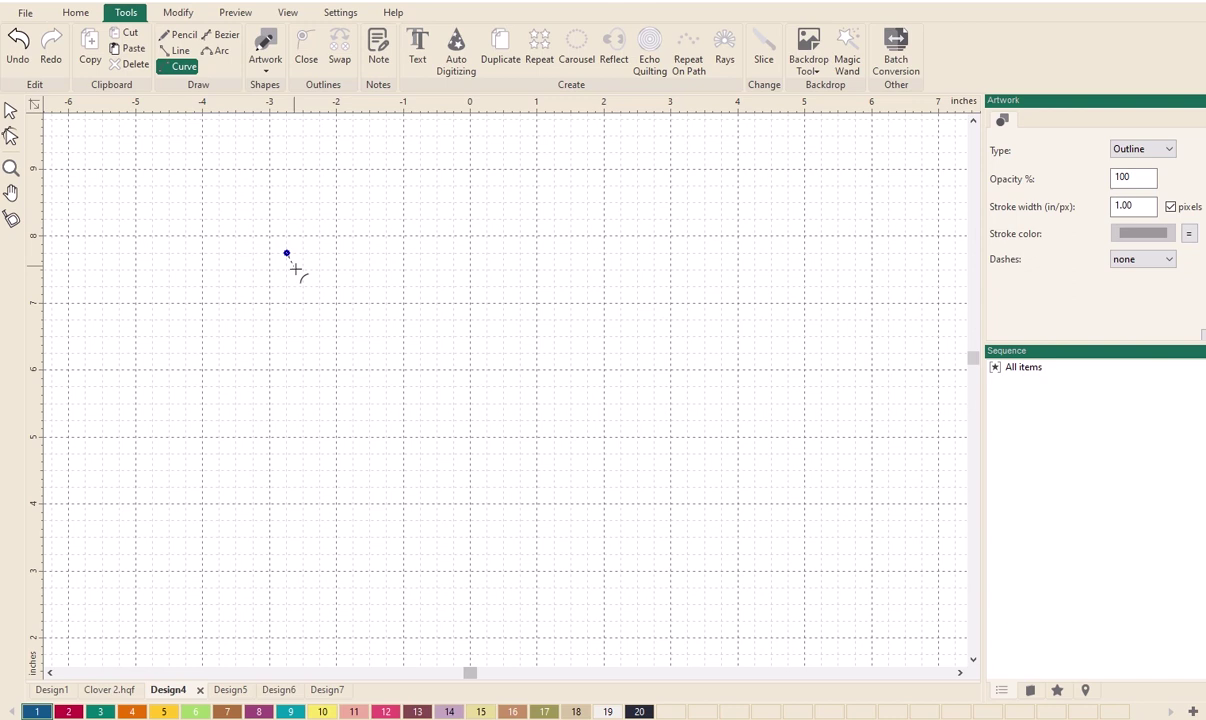
click(337, 320)
click(421, 320)
click(454, 253)
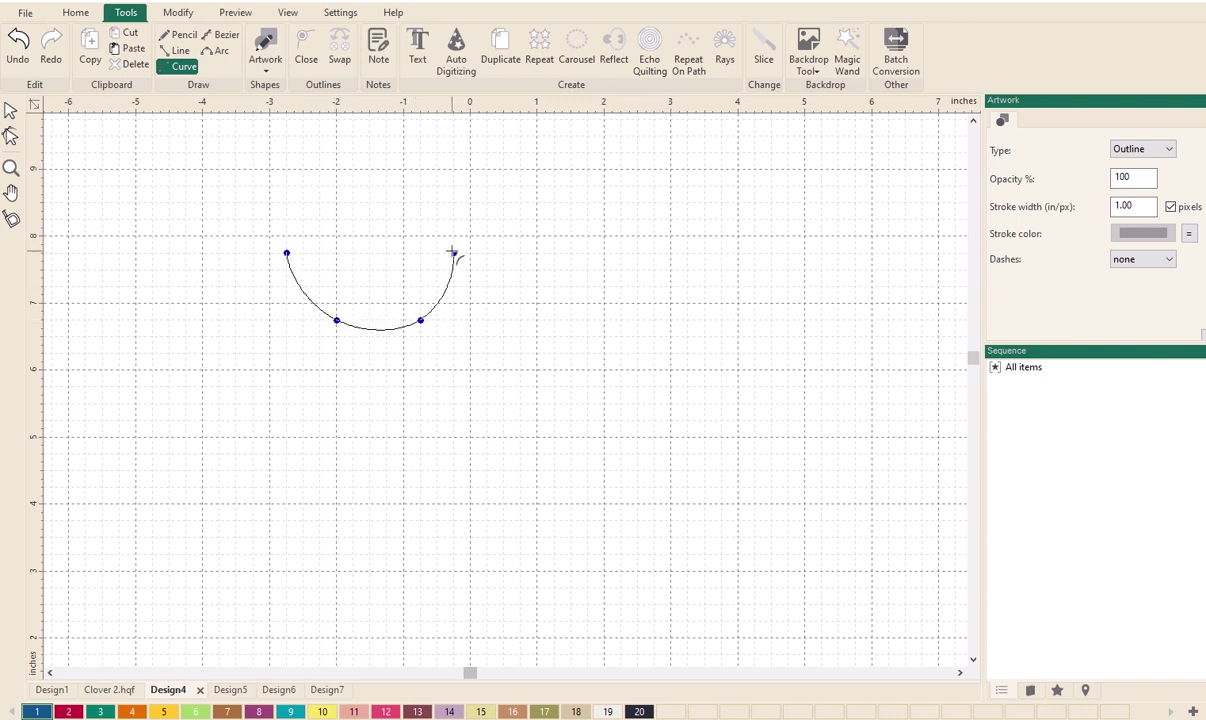
click(527, 241)
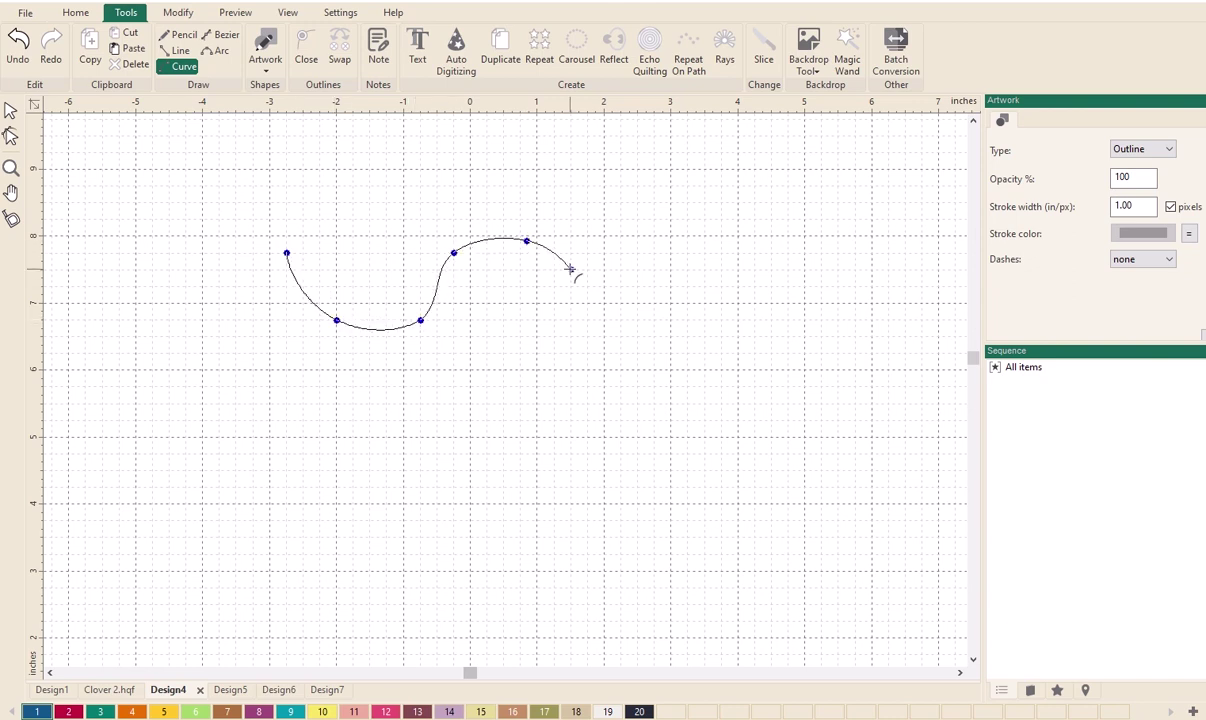
click(570, 269)
click(484, 279)
click(486, 320)
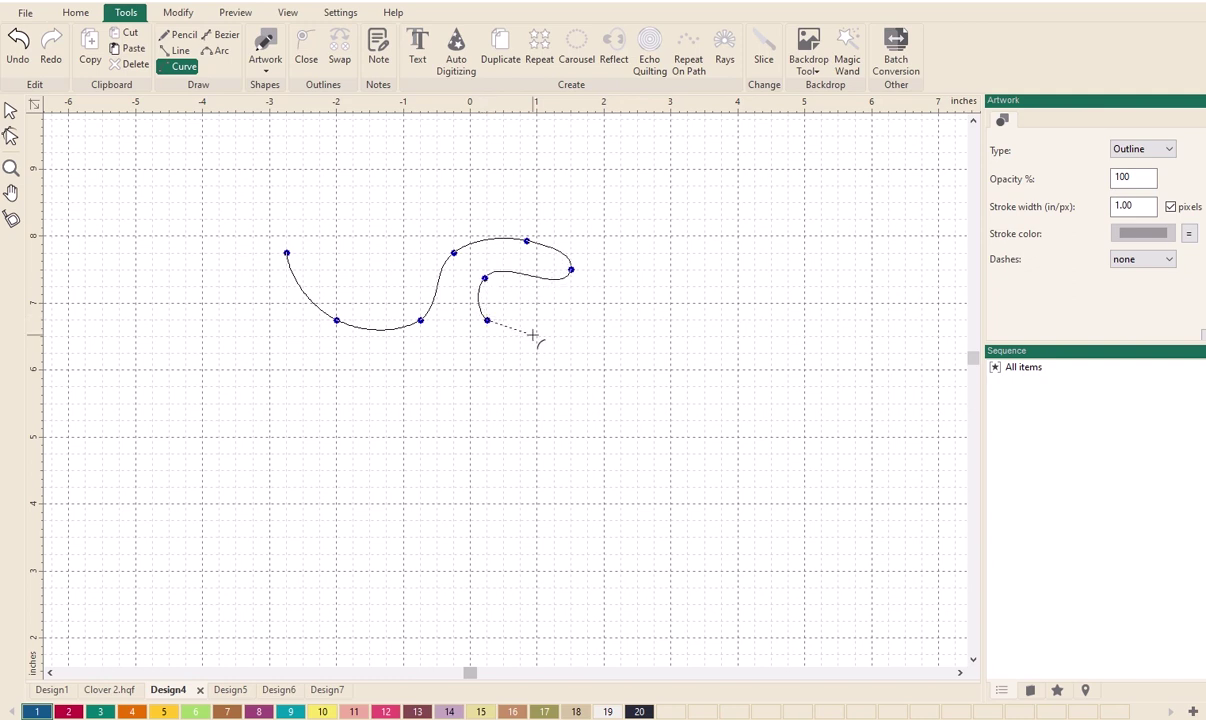
click(537, 337)
click(588, 312)
click(688, 337)
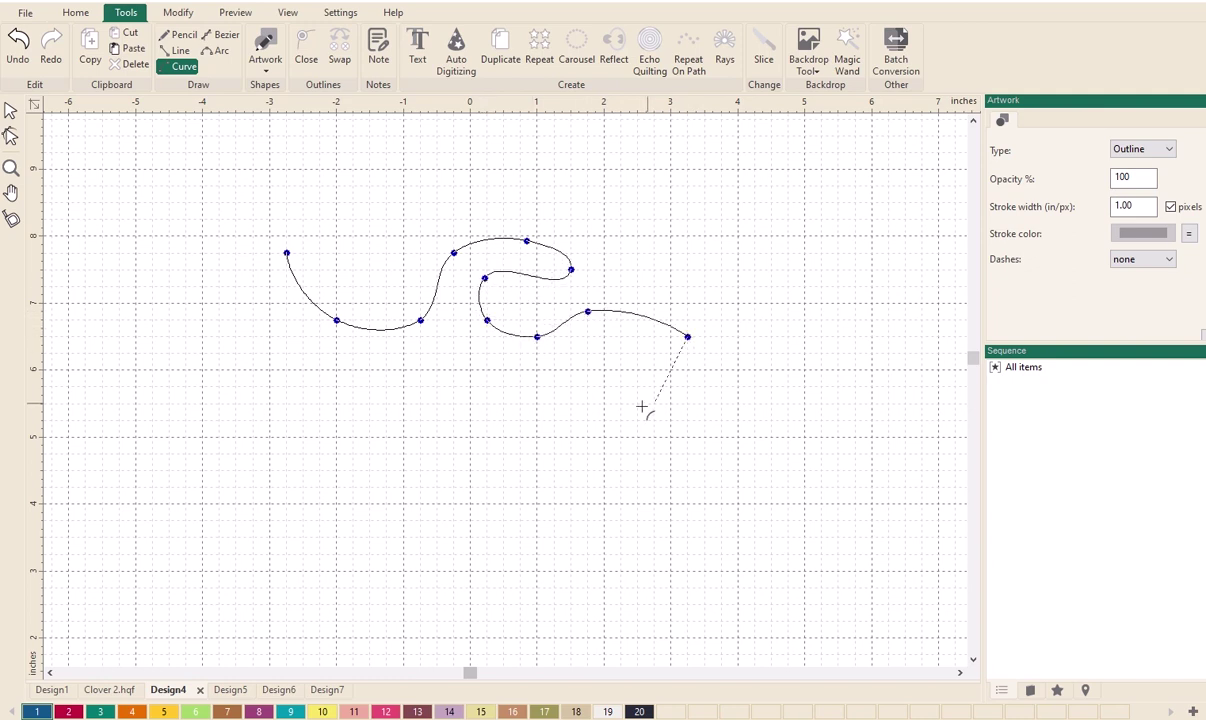
click(638, 403)
click(537, 396)
click(420, 403)
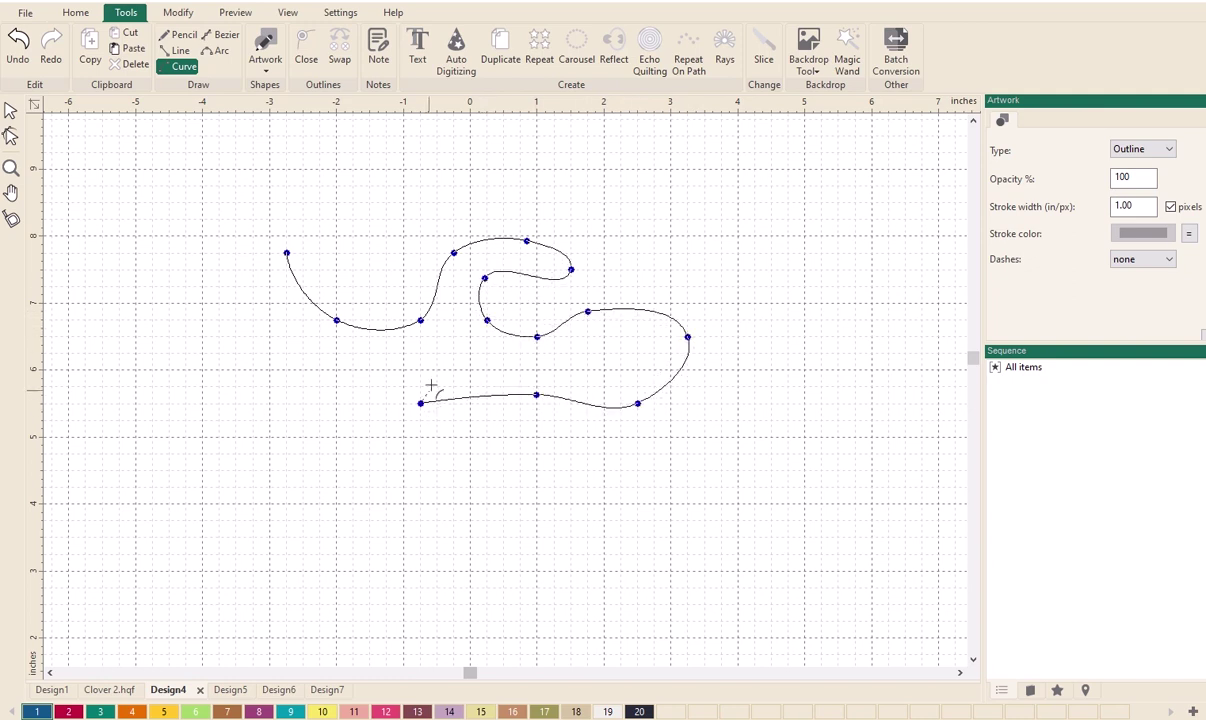
click(454, 353)
click(345, 360)
click(337, 386)
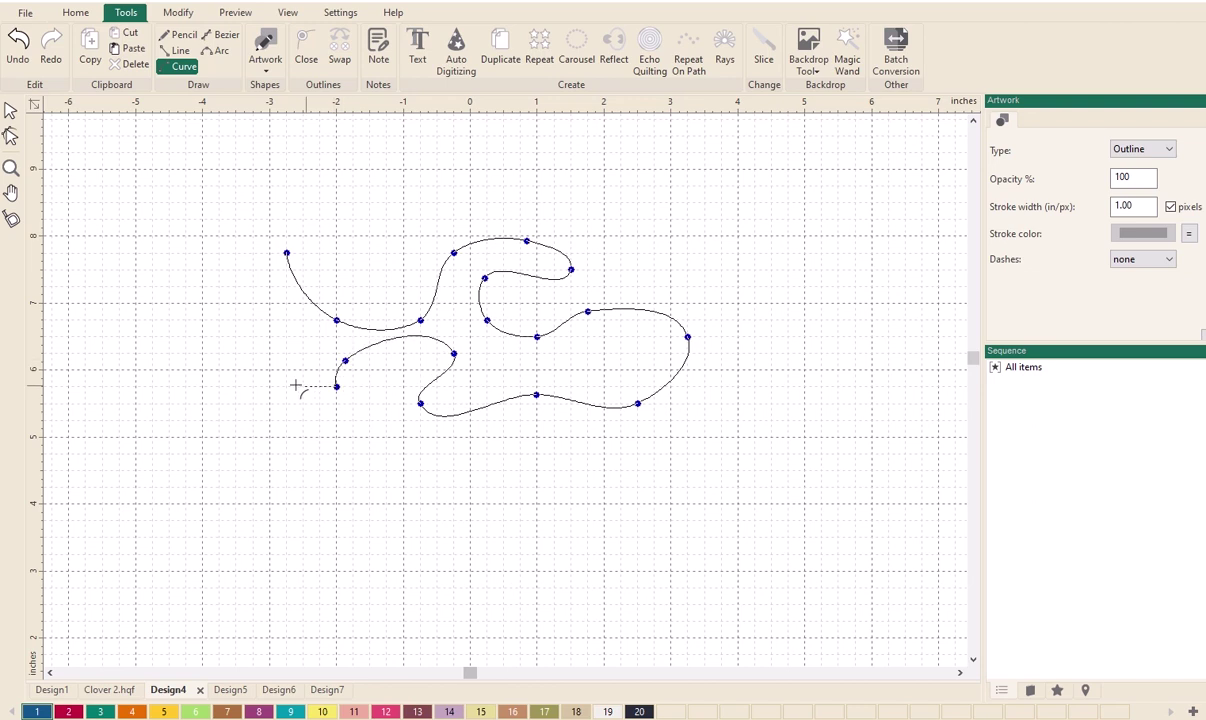
click(287, 386)
key(Return)
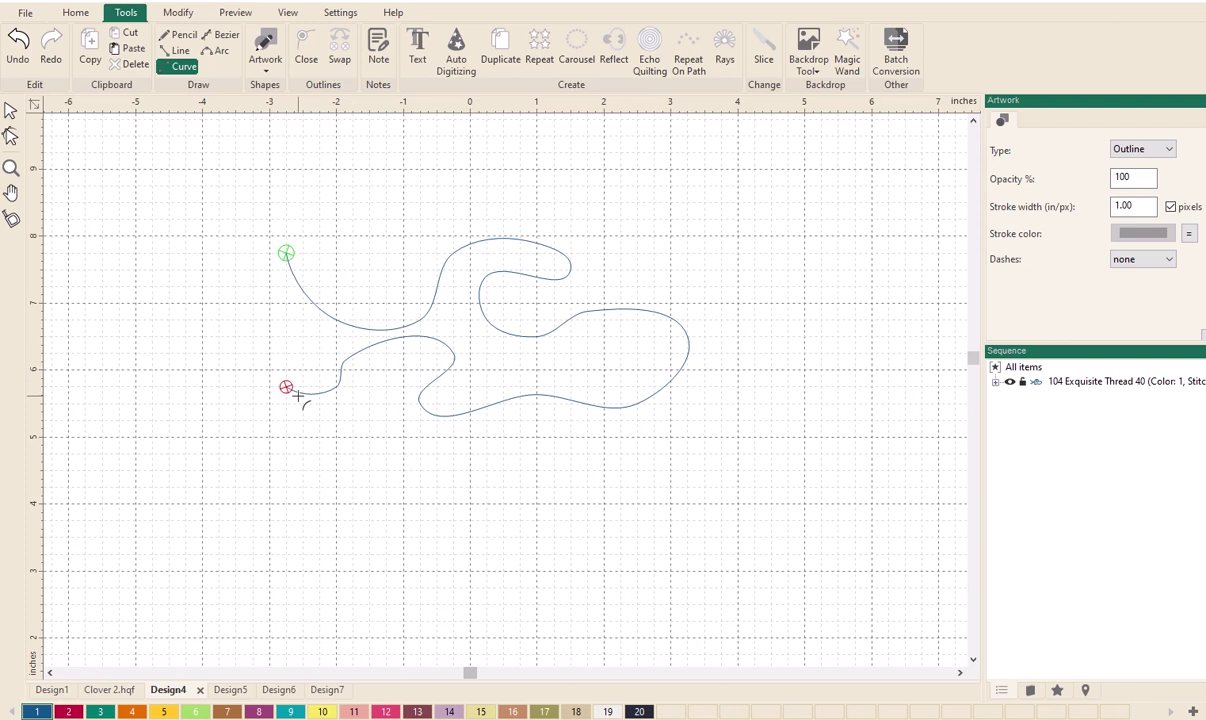
- Draw a second open Curve outline of nine points, from about (-1.75, 8) to (2.5, 9.25) inches, and delete all items
click(353, 236)
click(405, 192)
click(511, 184)
click(587, 228)
click(631, 258)
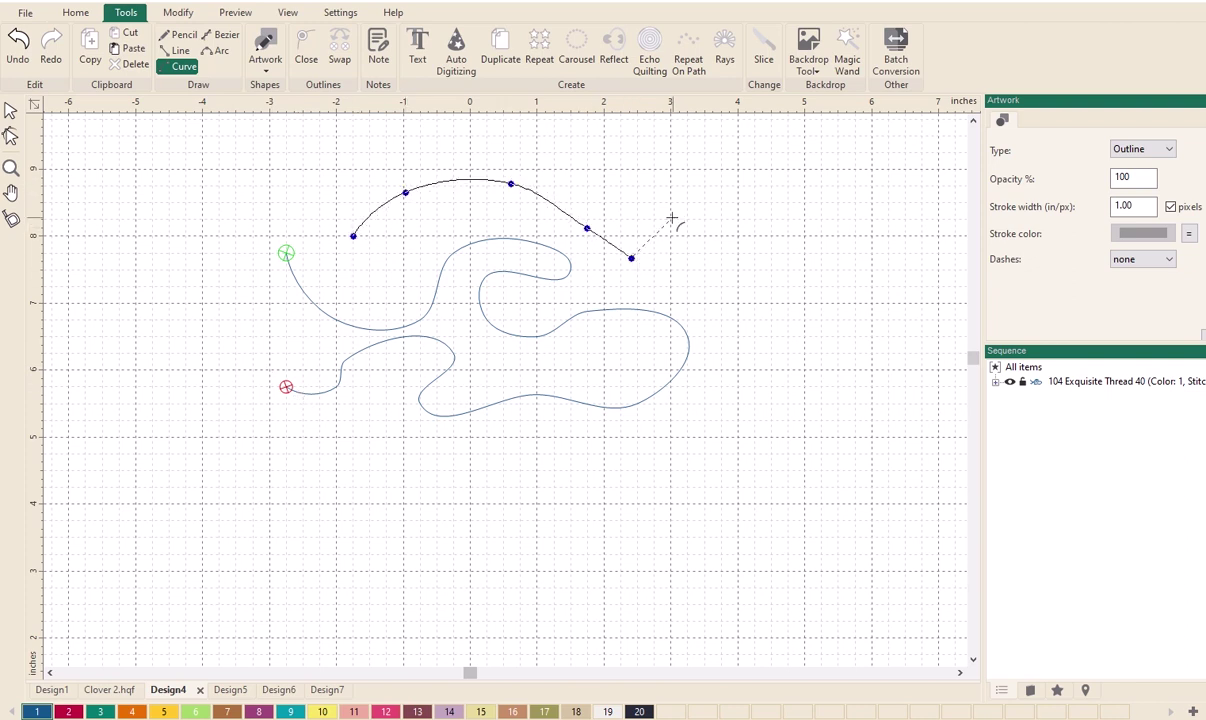
click(670, 219)
click(614, 188)
click(562, 183)
click(637, 152)
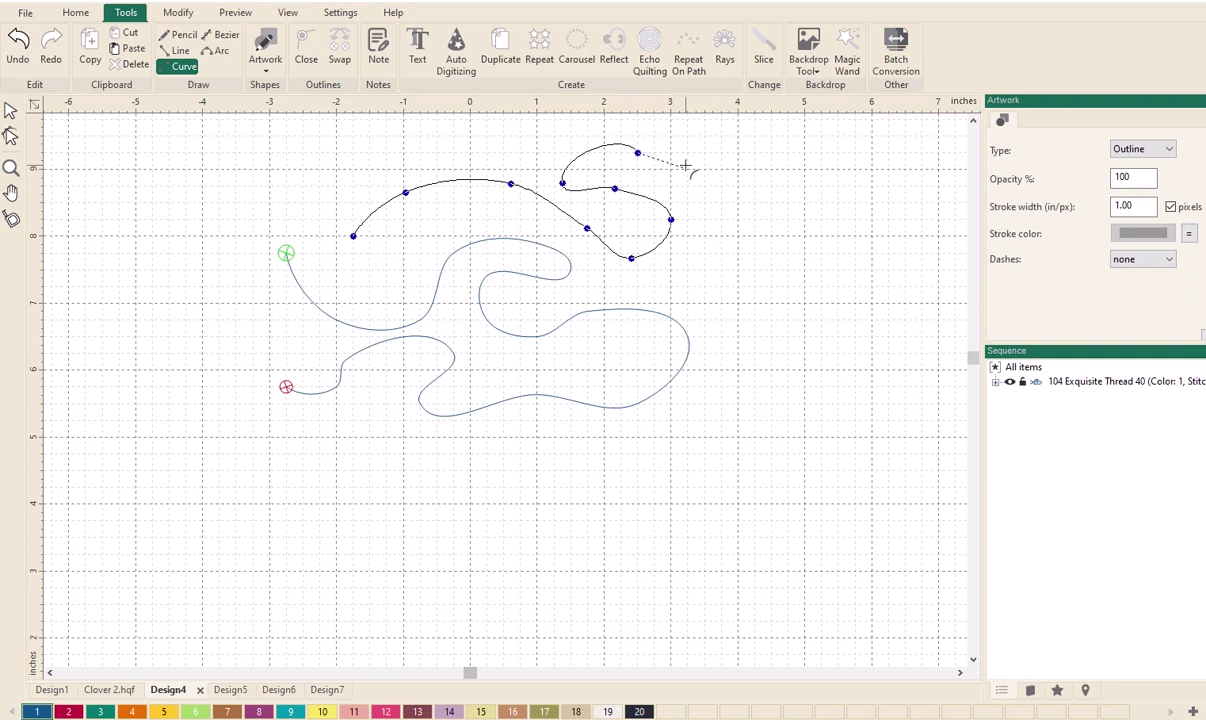
key(Return)
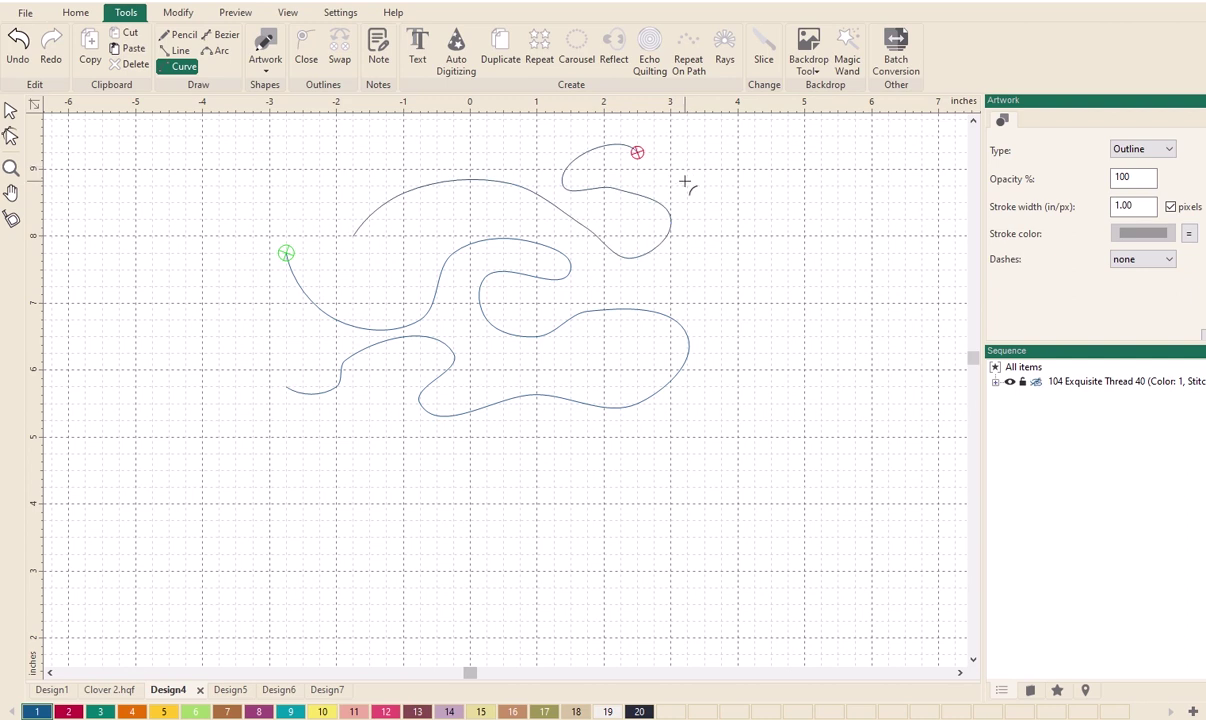
click(1020, 367)
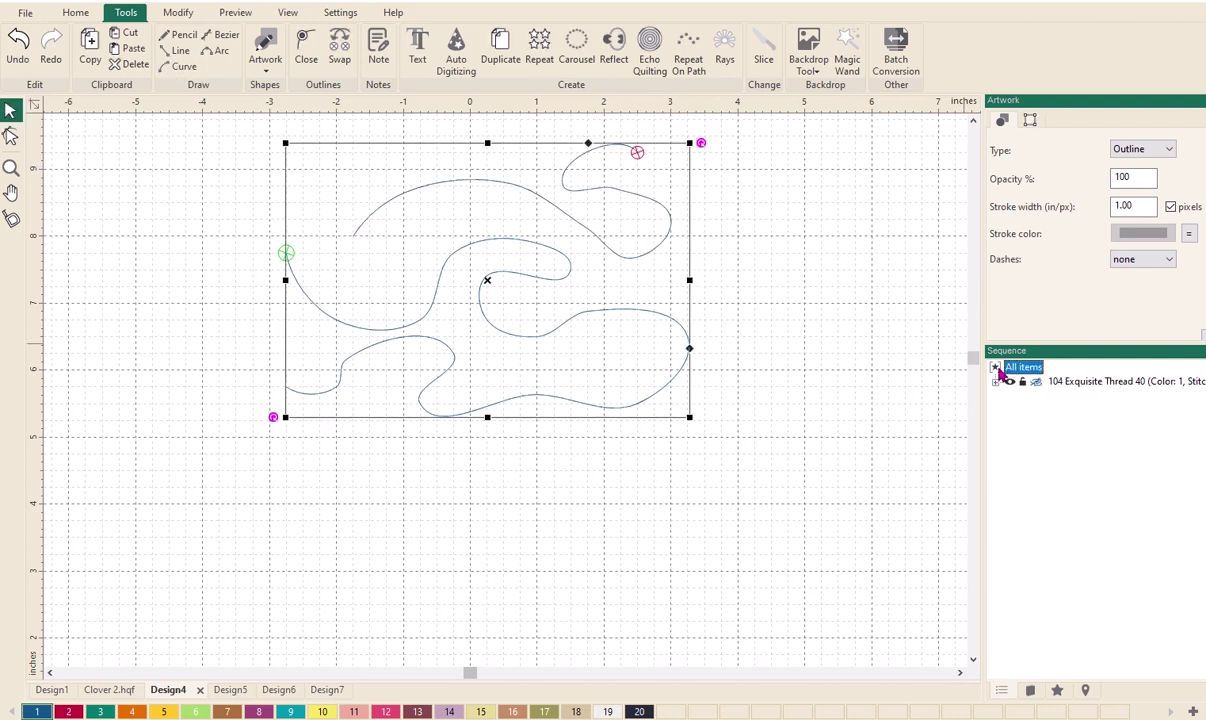
key(Delete)
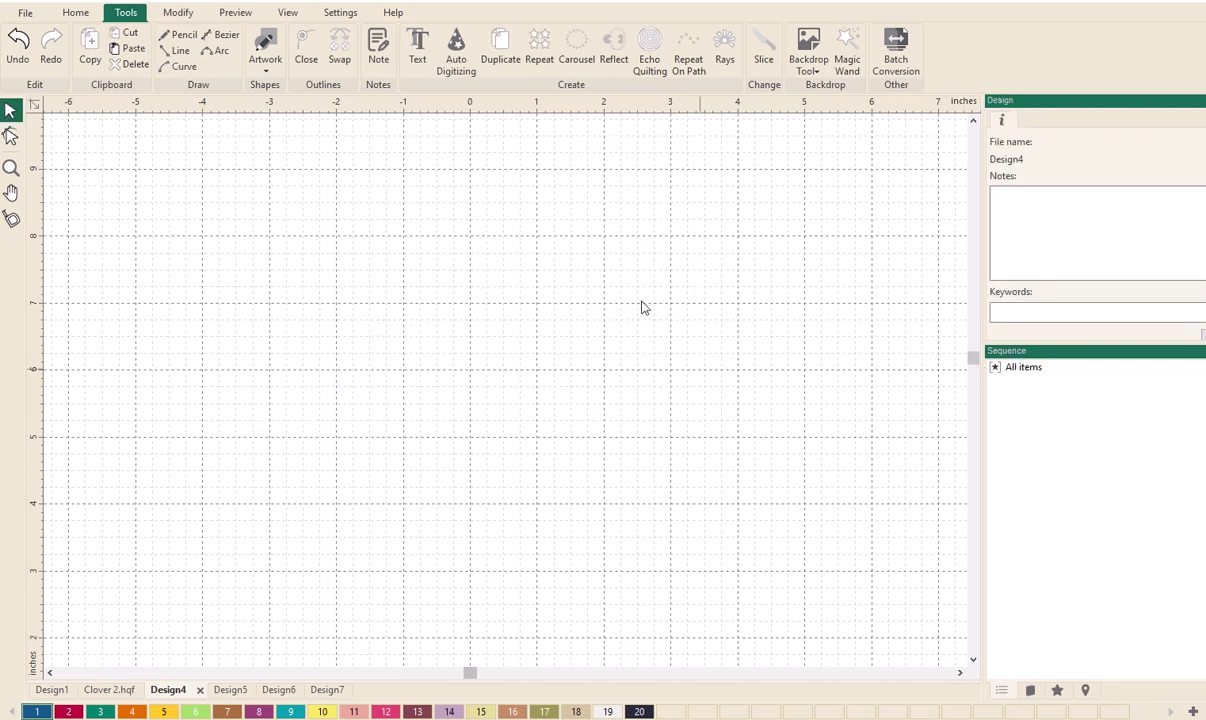
- Draw three alternating semicircles of about 1 inch radius with the Arc tool, from (-3, 7) to (3, 7) inches
click(222, 55)
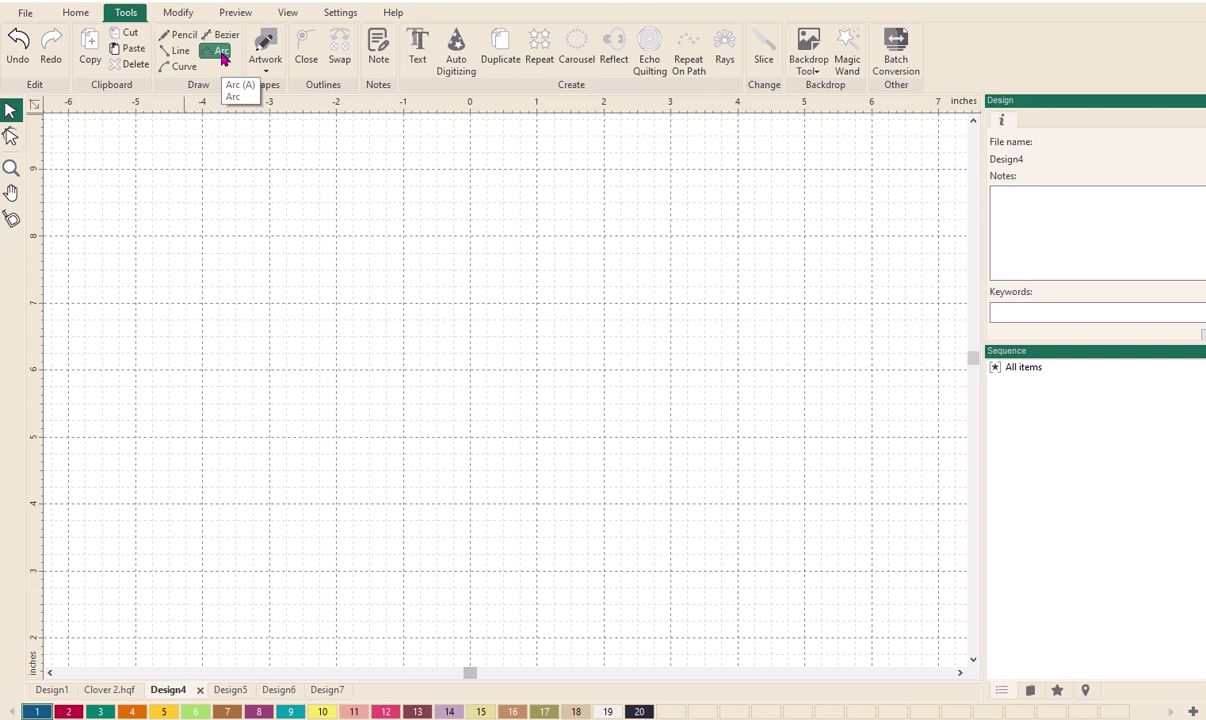
click(222, 55)
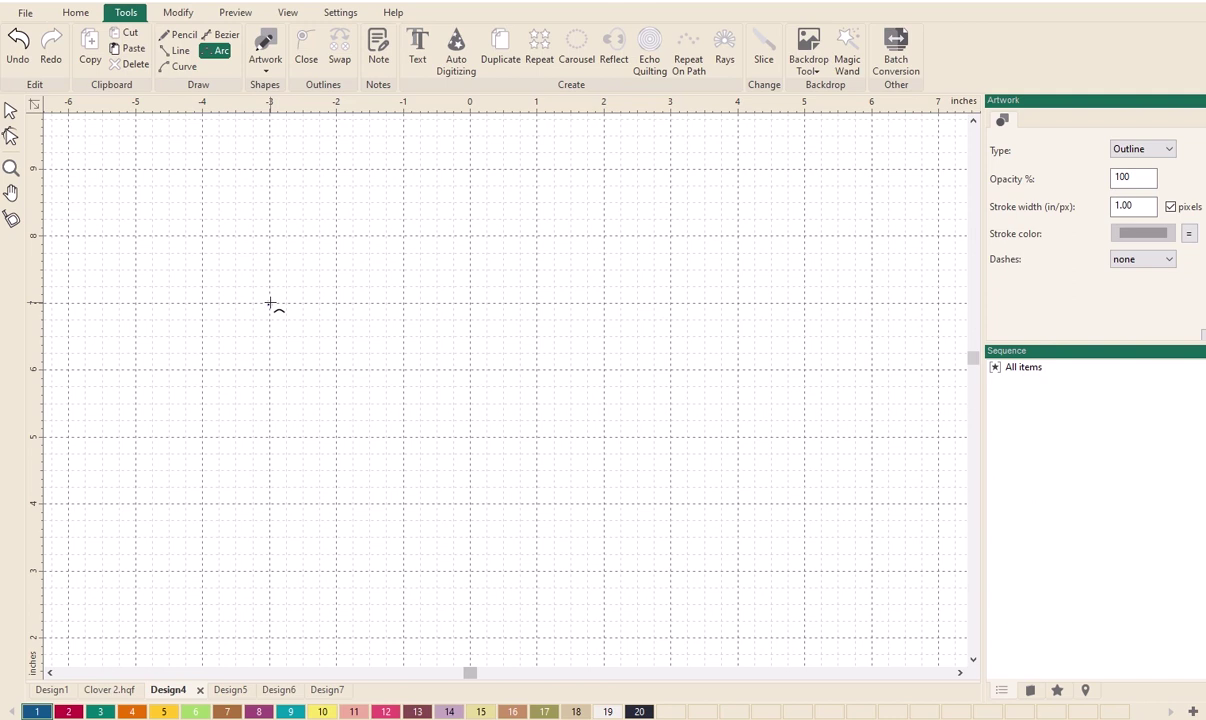
click(270, 303)
click(336, 236)
click(404, 302)
click(469, 371)
click(537, 304)
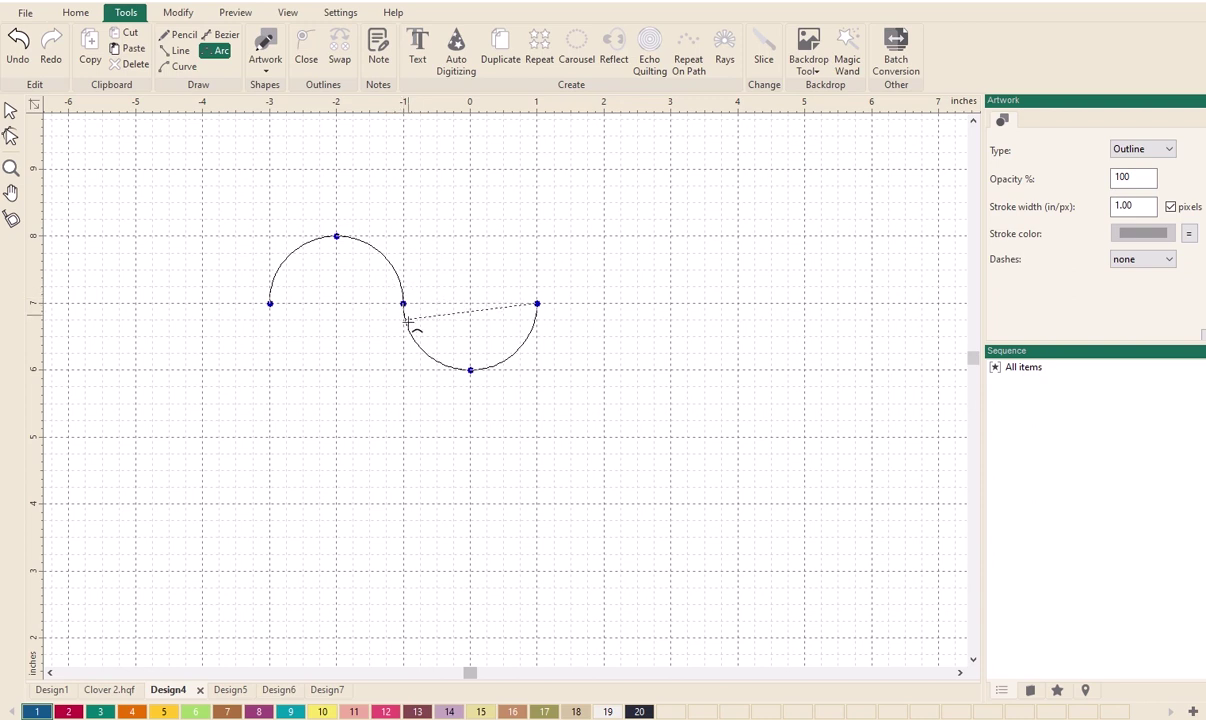
click(603, 236)
click(670, 303)
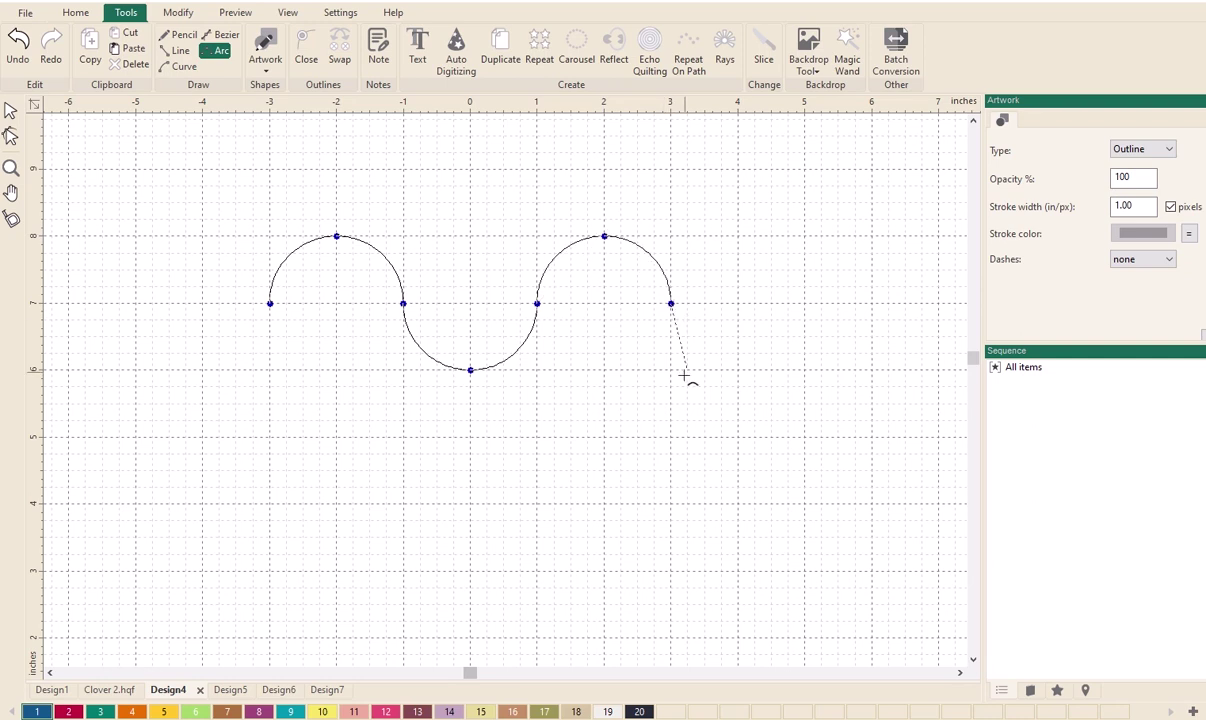
- Finish the Arc outline with an arc through about (3.5, 6) to (4, 7) inches, and delete all items
click(703, 371)
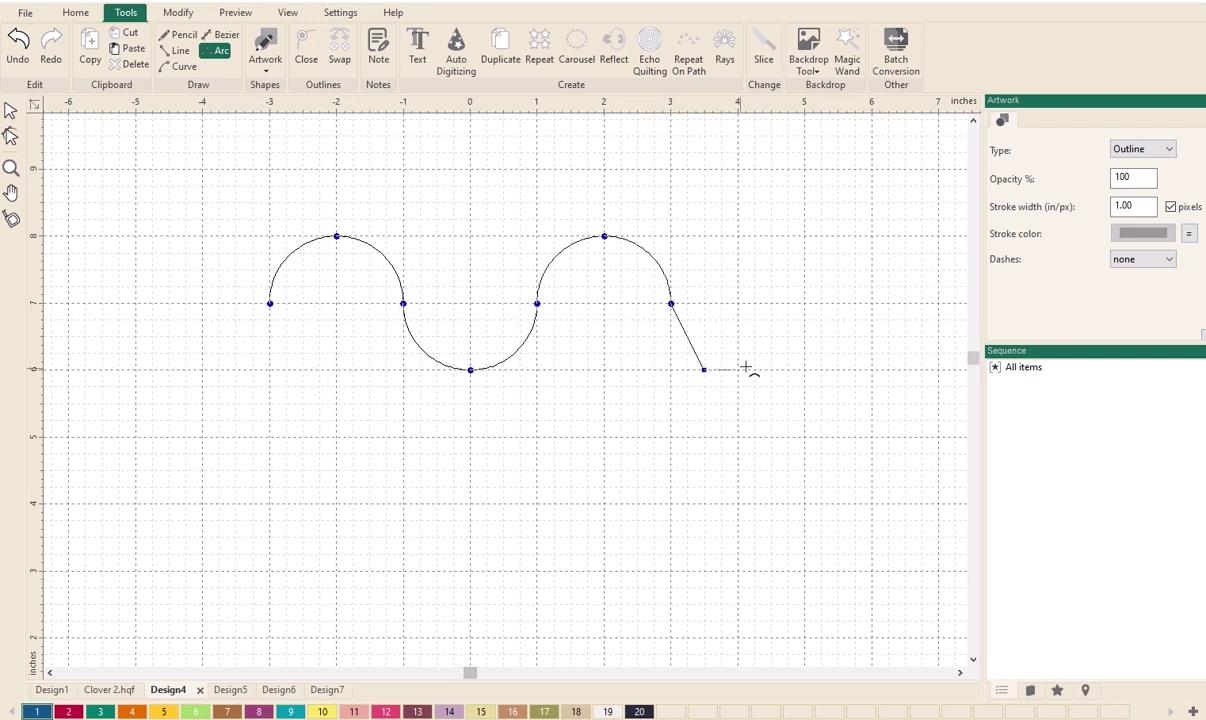
click(738, 304)
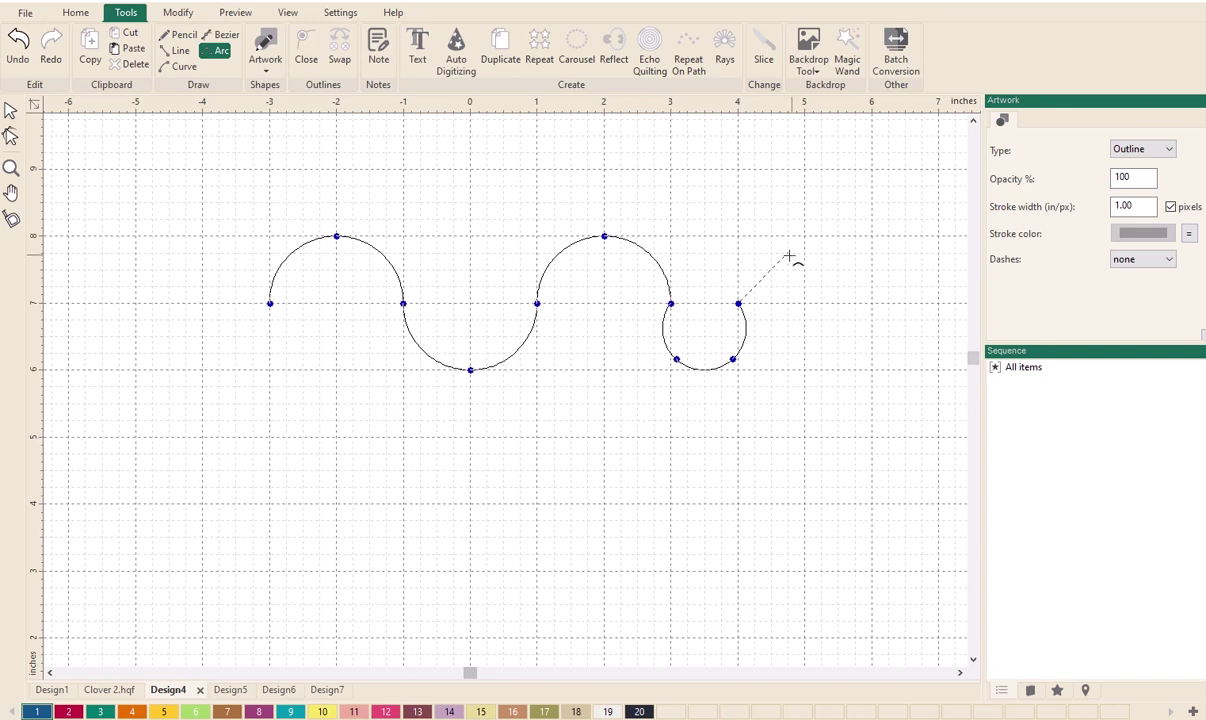
key(Return)
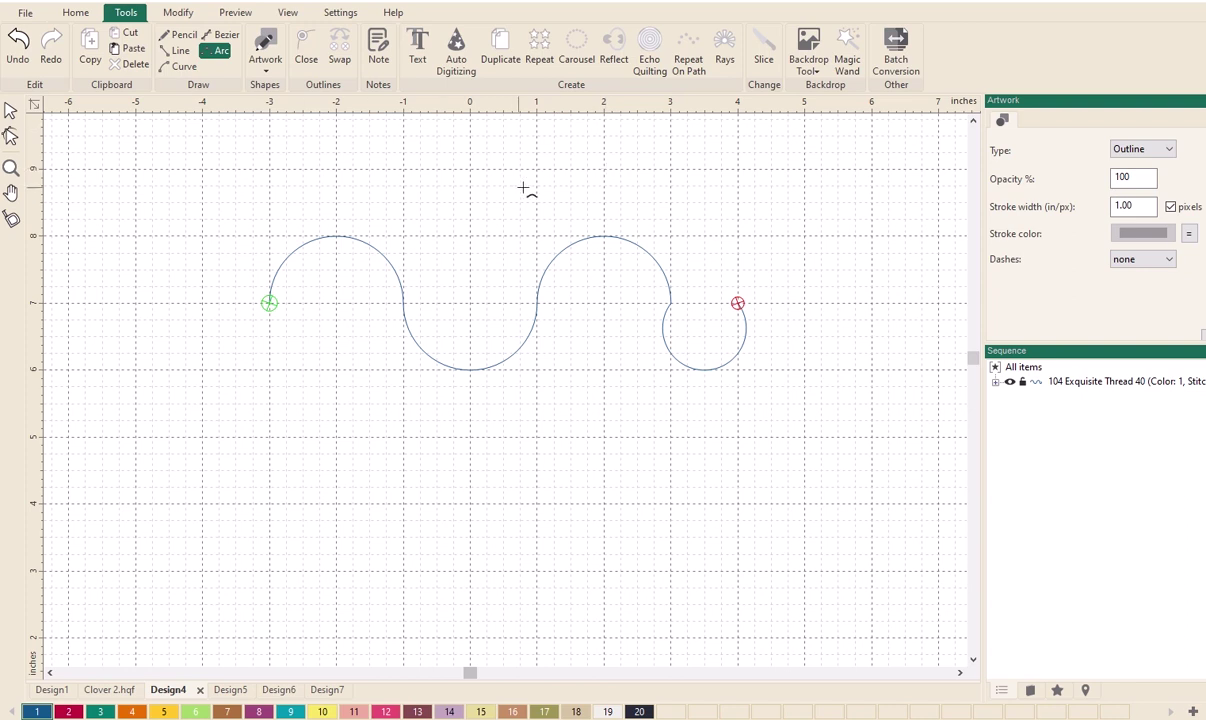
click(1024, 368)
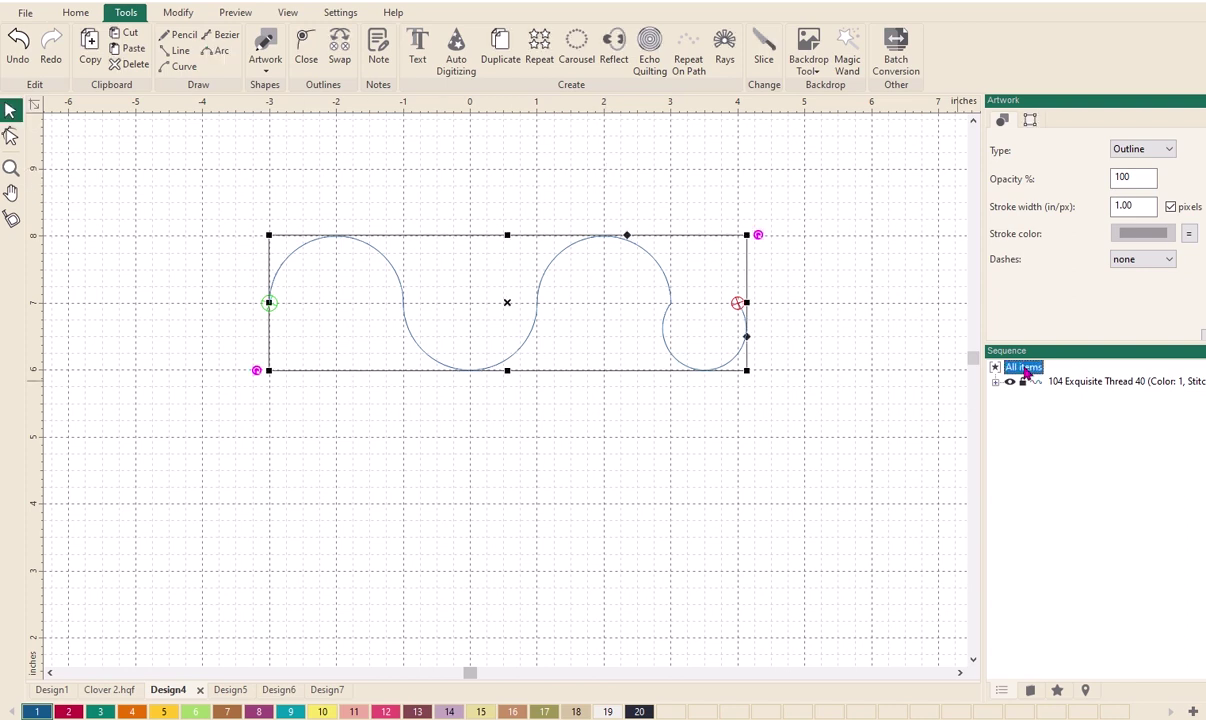
key(Delete)
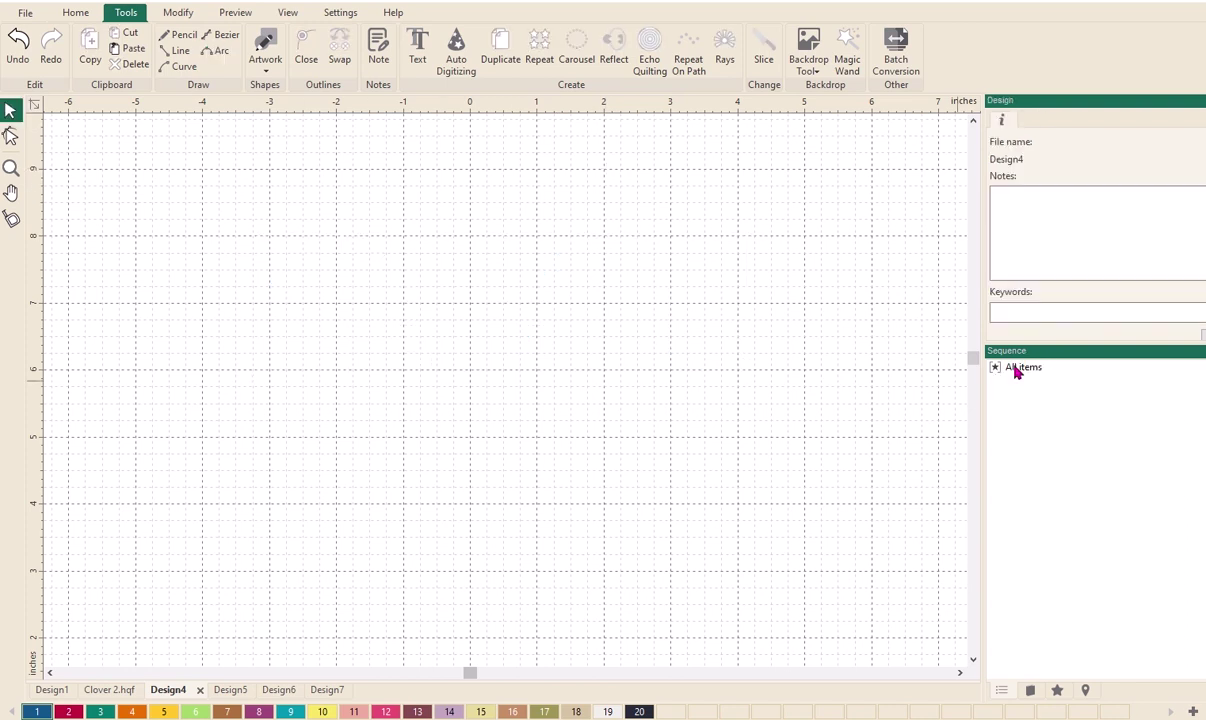
- Start a Bezier outline with six straight-line points, from about (-2.75, 7.5) to (0.9, 7.4) inches
click(224, 44)
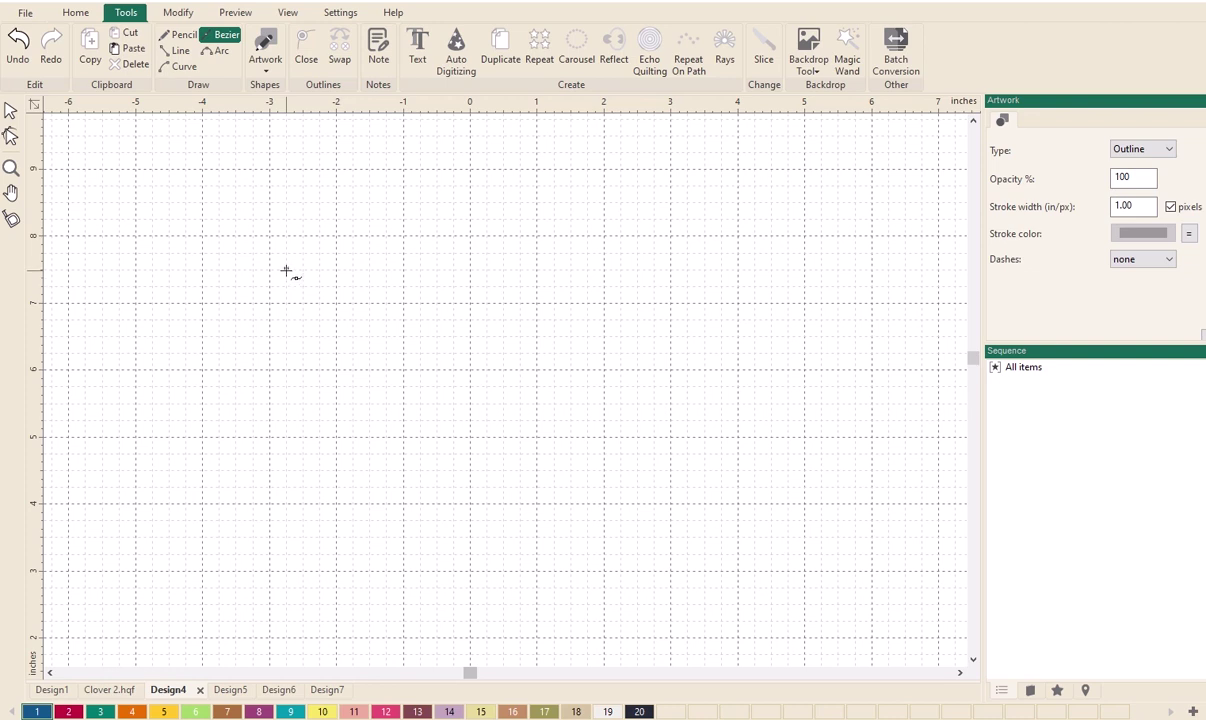
click(286, 270)
click(428, 279)
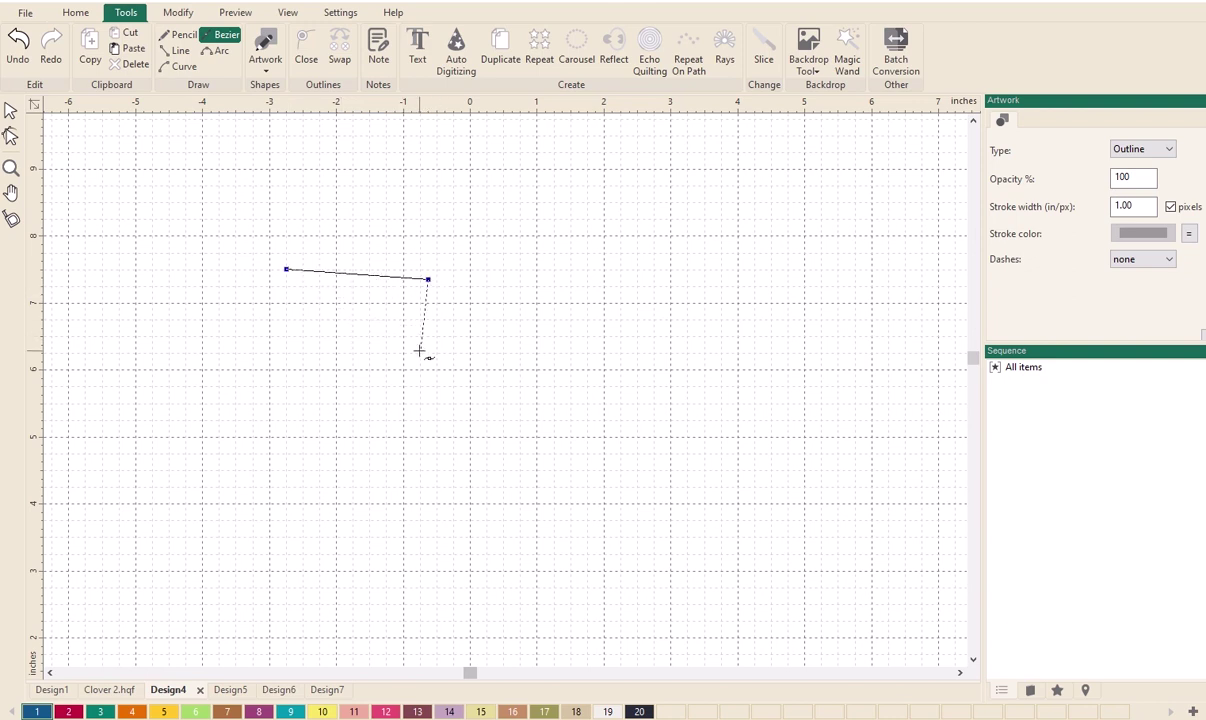
click(420, 352)
click(503, 352)
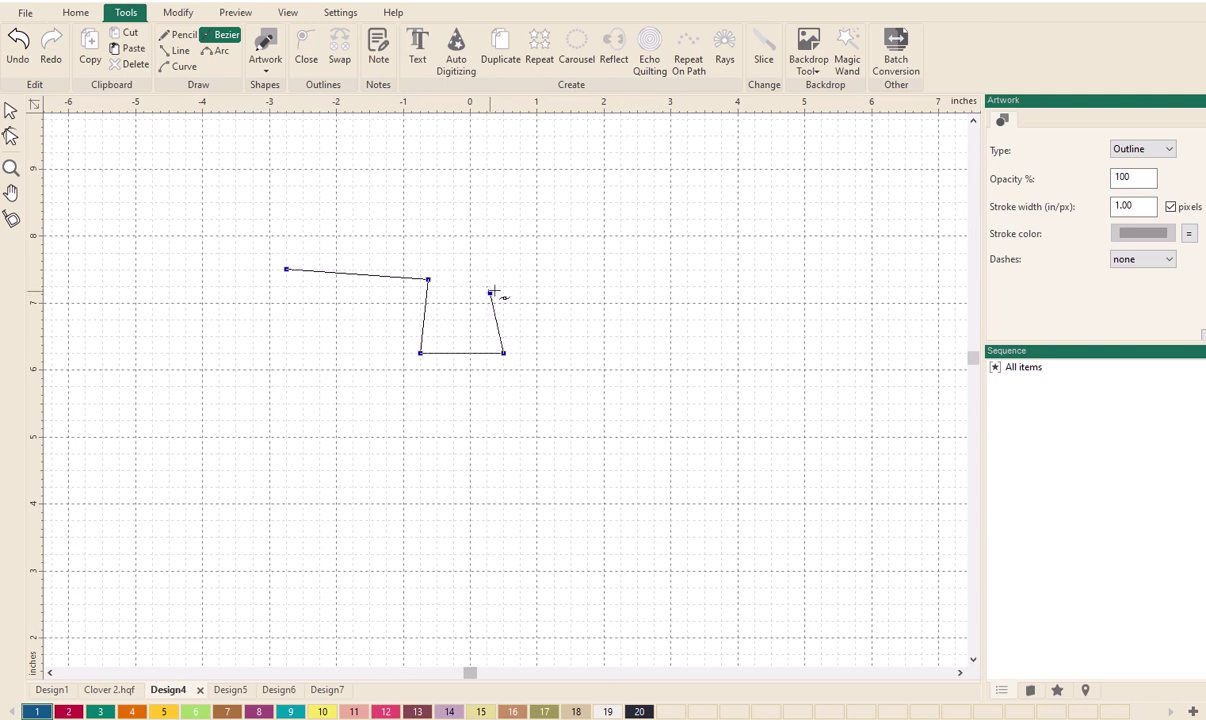
click(489, 293)
click(530, 276)
- Continue the Bezier outline with six curved points, winding from about (2, 7.5) to (4.9, 5.8) inches
drag(602, 269, 638, 373)
drag(643, 400, 613, 342)
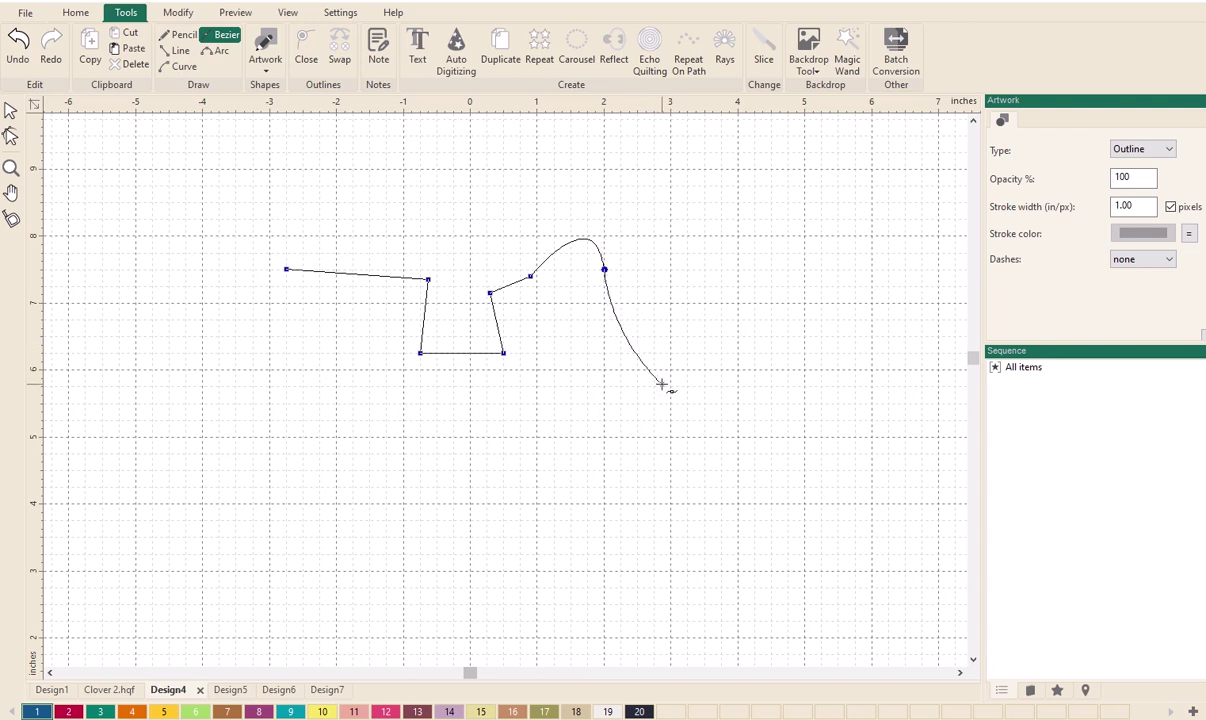
drag(662, 384, 776, 366)
drag(680, 262, 738, 400)
- Finish the Bezier outline with six straight-line points, from about (3.1, 5.2) to (-2, 6.75) inches, leaving it open
click(678, 424)
click(570, 437)
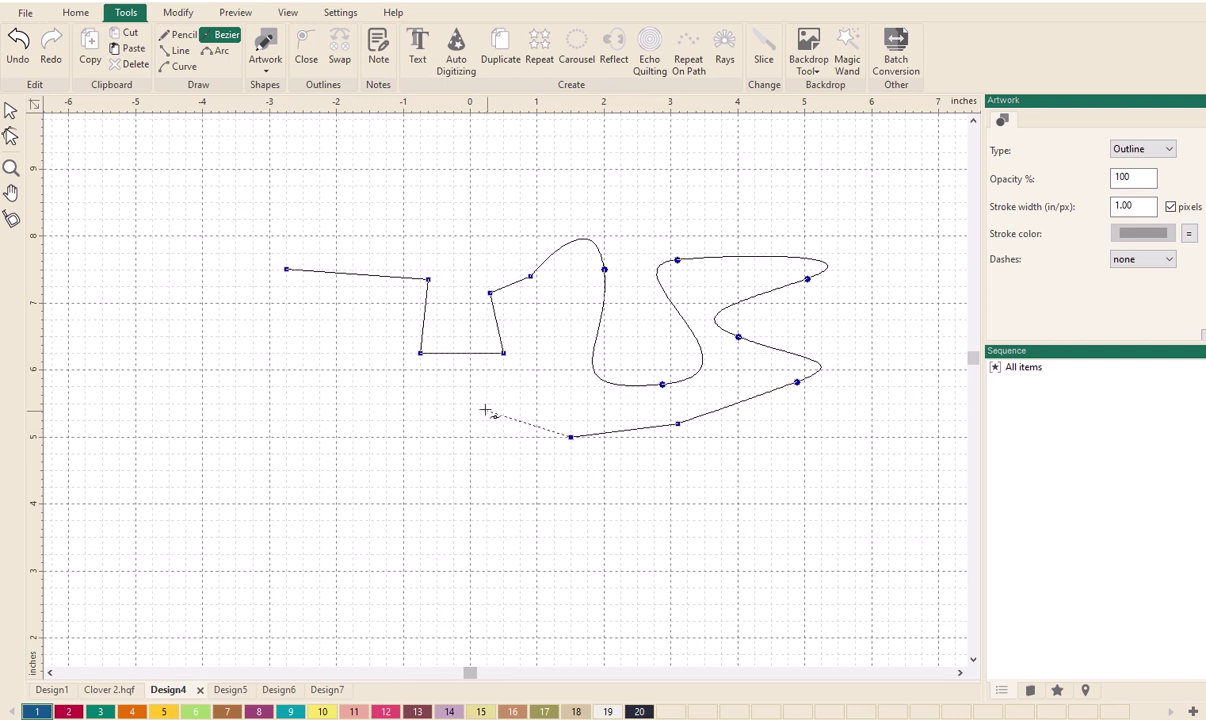
click(484, 410)
click(420, 403)
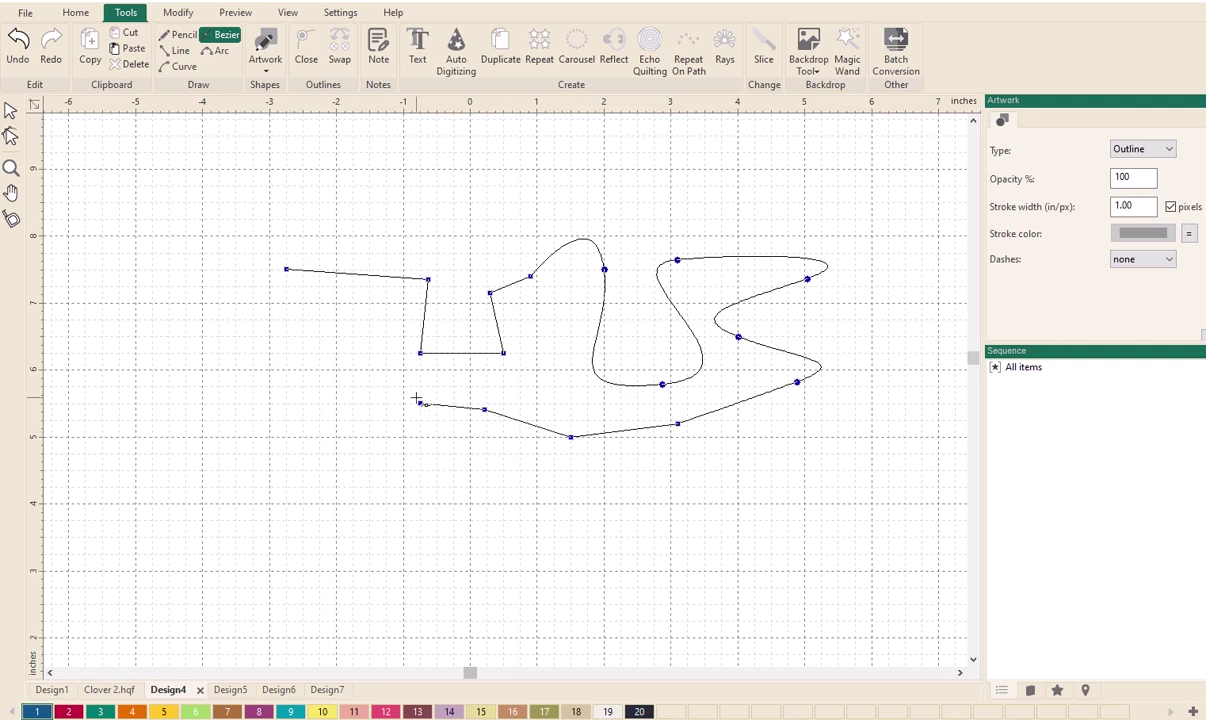
click(369, 370)
click(336, 319)
key(Return)
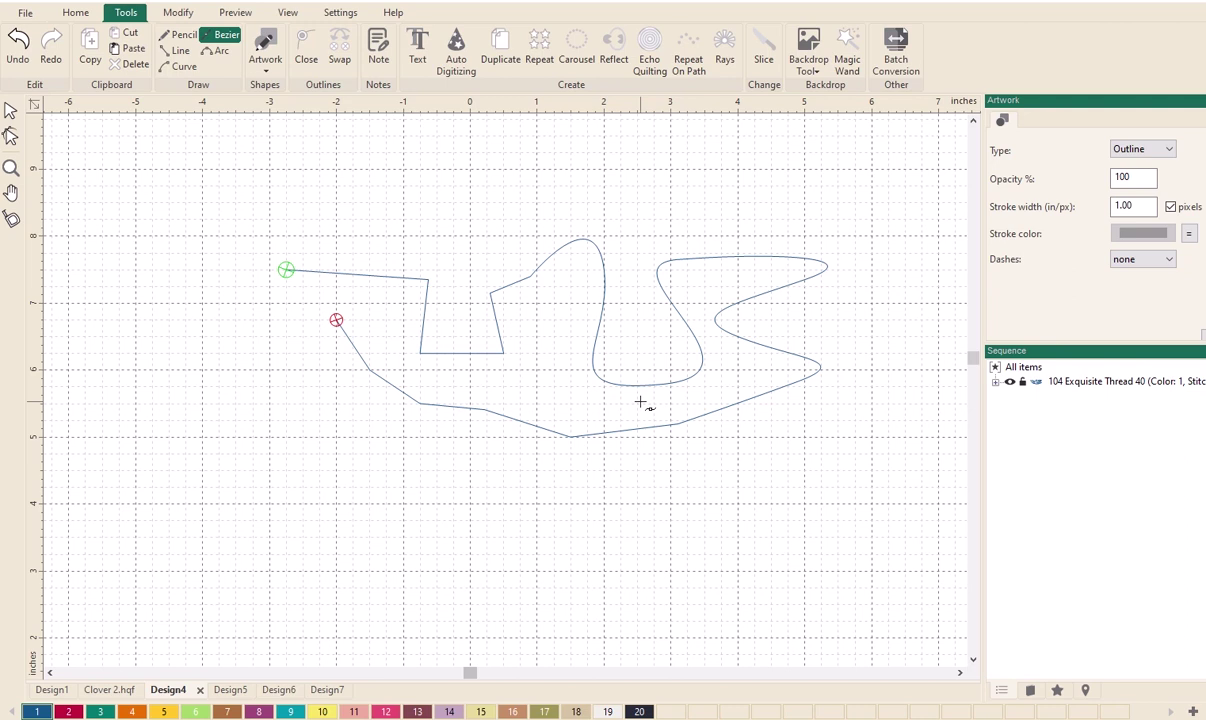
click(316, 209)
click(387, 236)
click(475, 209)
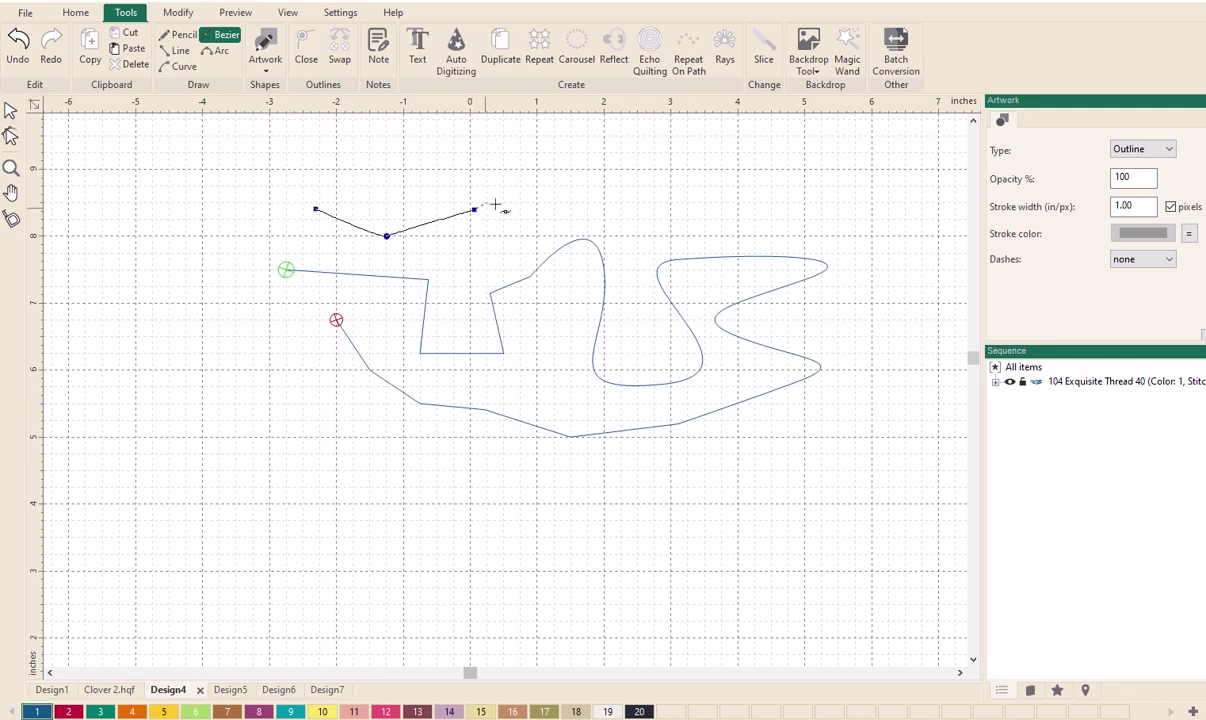
click(537, 186)
click(588, 186)
click(625, 212)
click(695, 197)
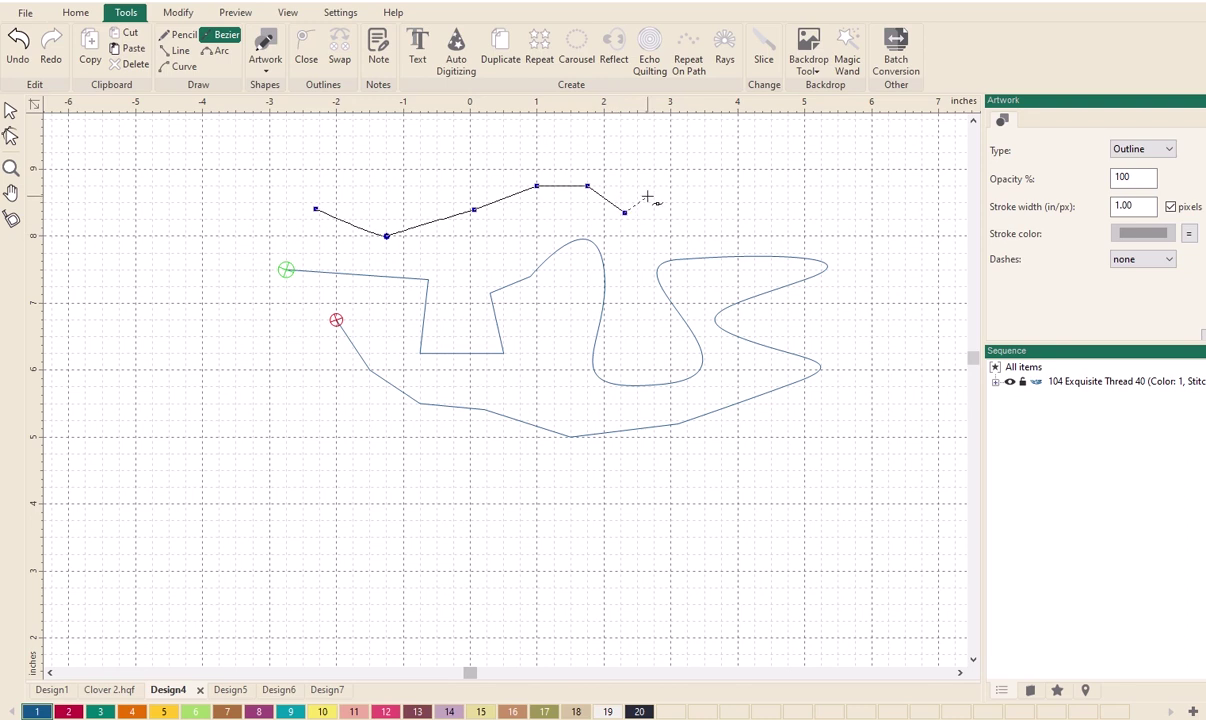
key(BackSpace)
key(BackSpace)
key(BackSpace)
key(BackSpace)
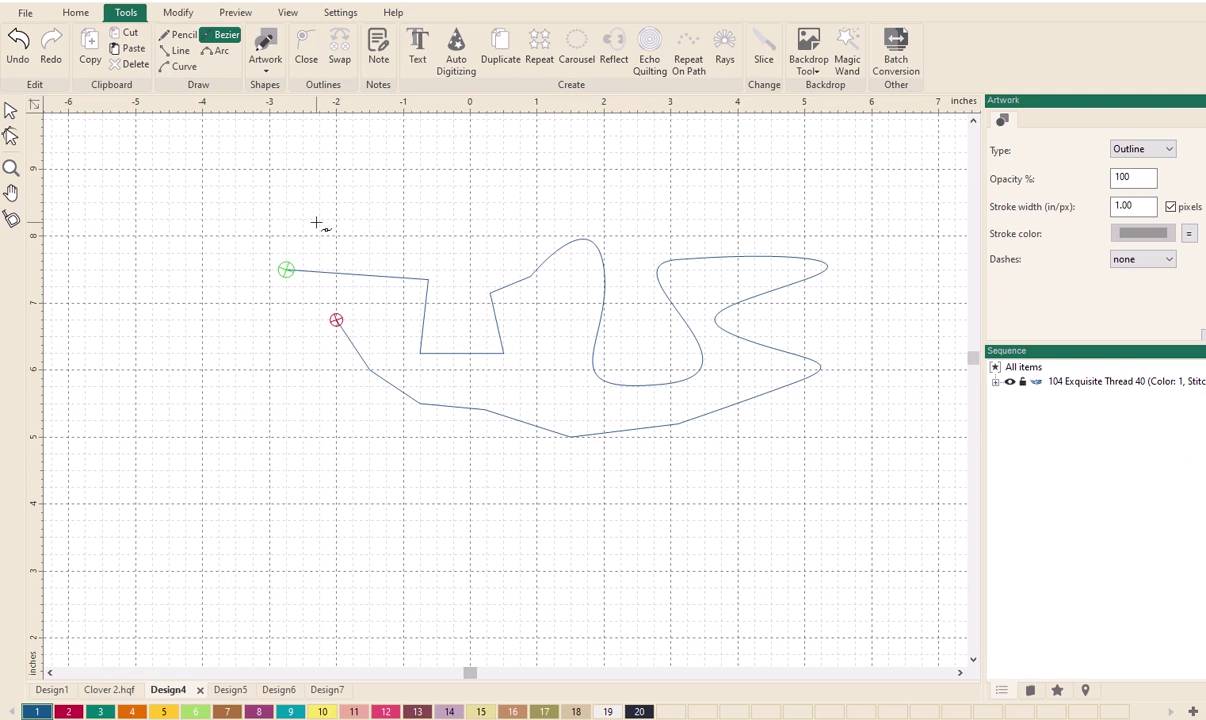
- Draw a second open Bezier outline of 11 straight and curved points around the first, from about (-2.25, 8.25) to (-2.4, 4.1) inches
click(402, 261)
click(476, 212)
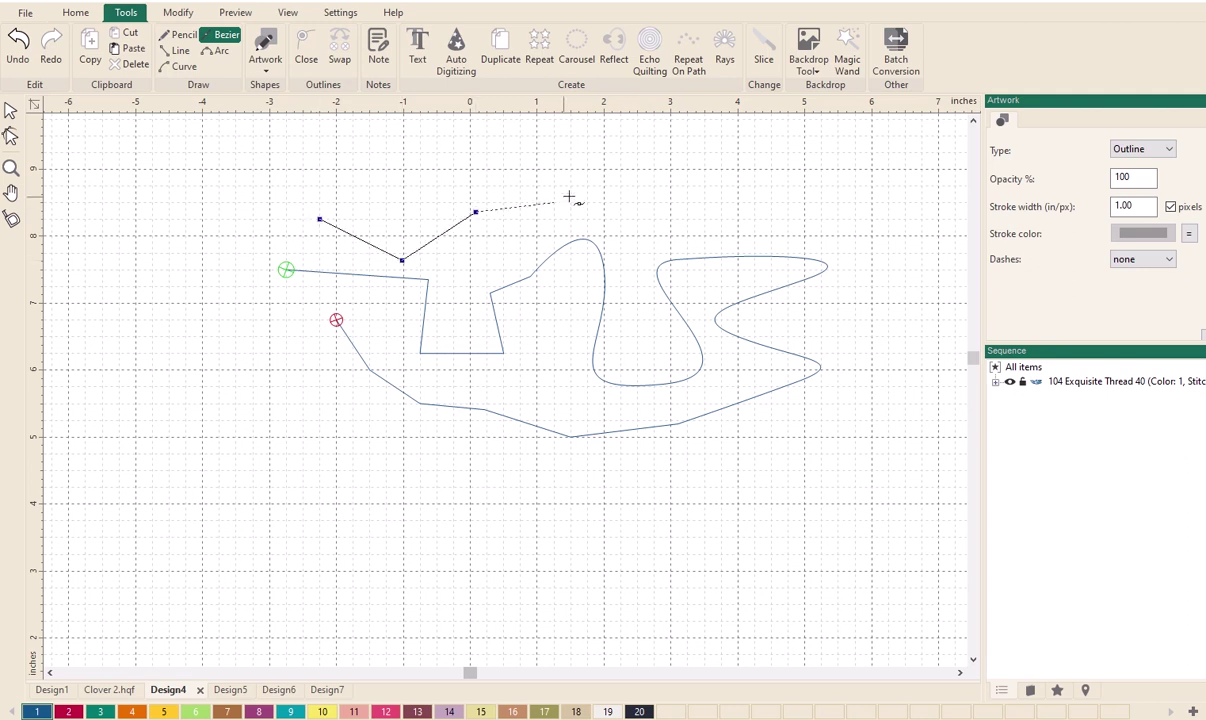
click(583, 193)
drag(636, 211, 724, 213)
drag(805, 170, 843, 207)
drag(905, 270, 897, 316)
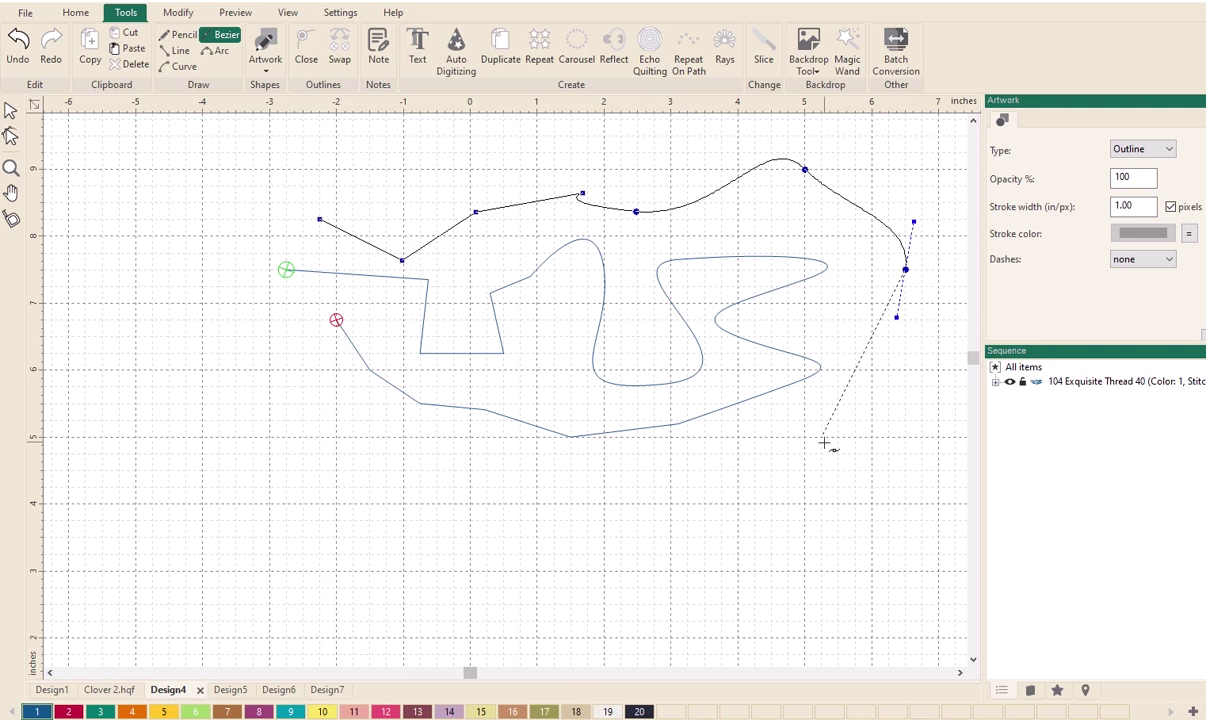
drag(824, 443, 800, 487)
mouse_move(546, 545)
mouse_down()
mouse_move(493, 506)
mouse_move(408, 492)
mouse_move(350, 511)
mouse_move(309, 484)
mouse_move(307, 442)
mouse_up()
key(Return)
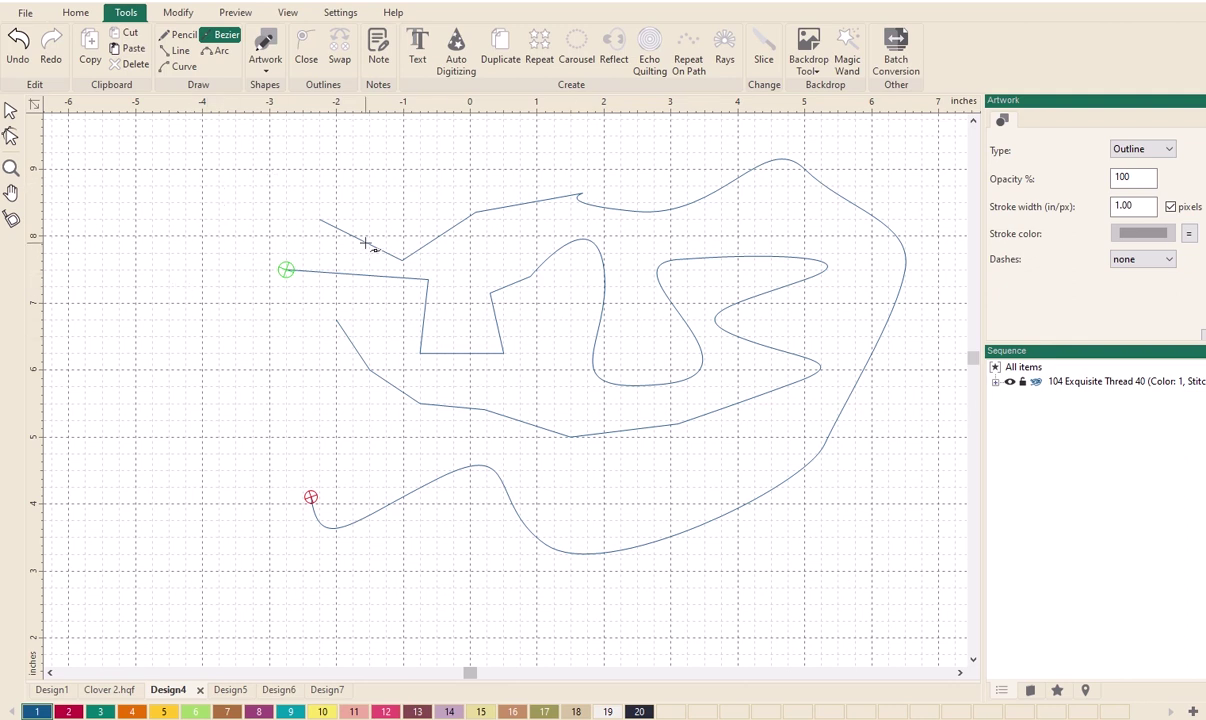
- Edit the outer outline's shape and make its point at about (2.5, 8.35) inches Symmetrical
click(12, 137)
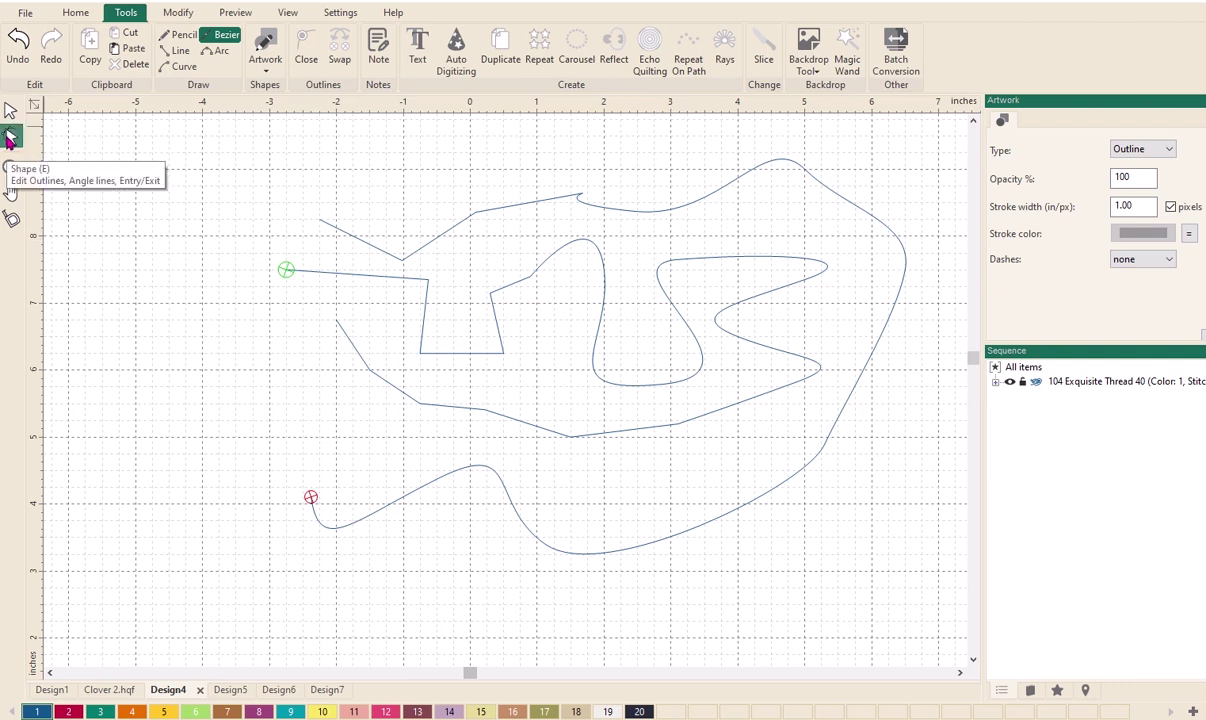
key(Tab)
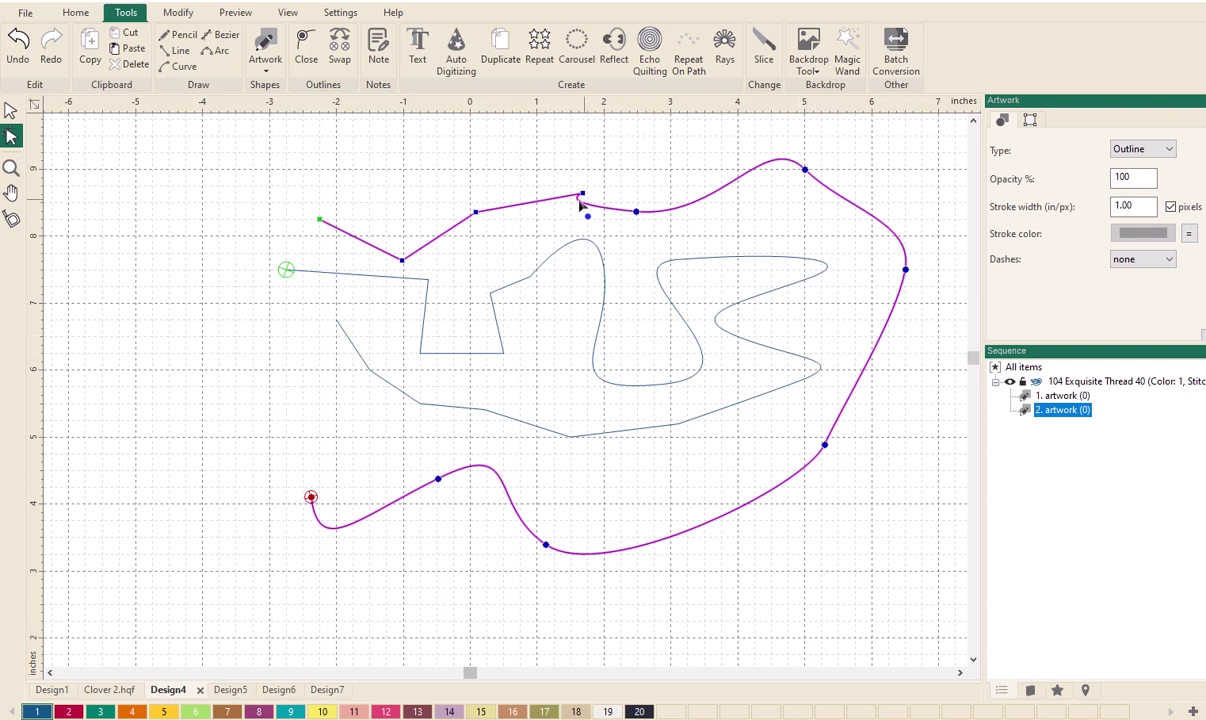
drag(579, 204, 640, 203)
click(637, 213)
right_click(638, 219)
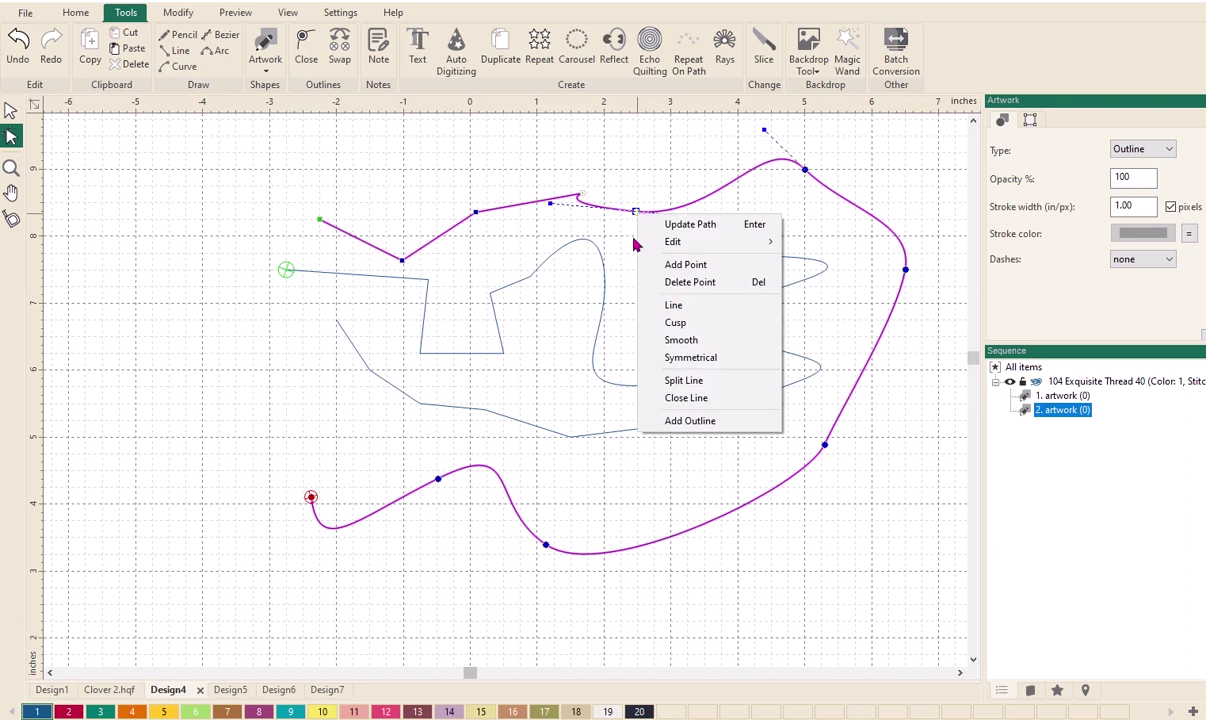
click(666, 357)
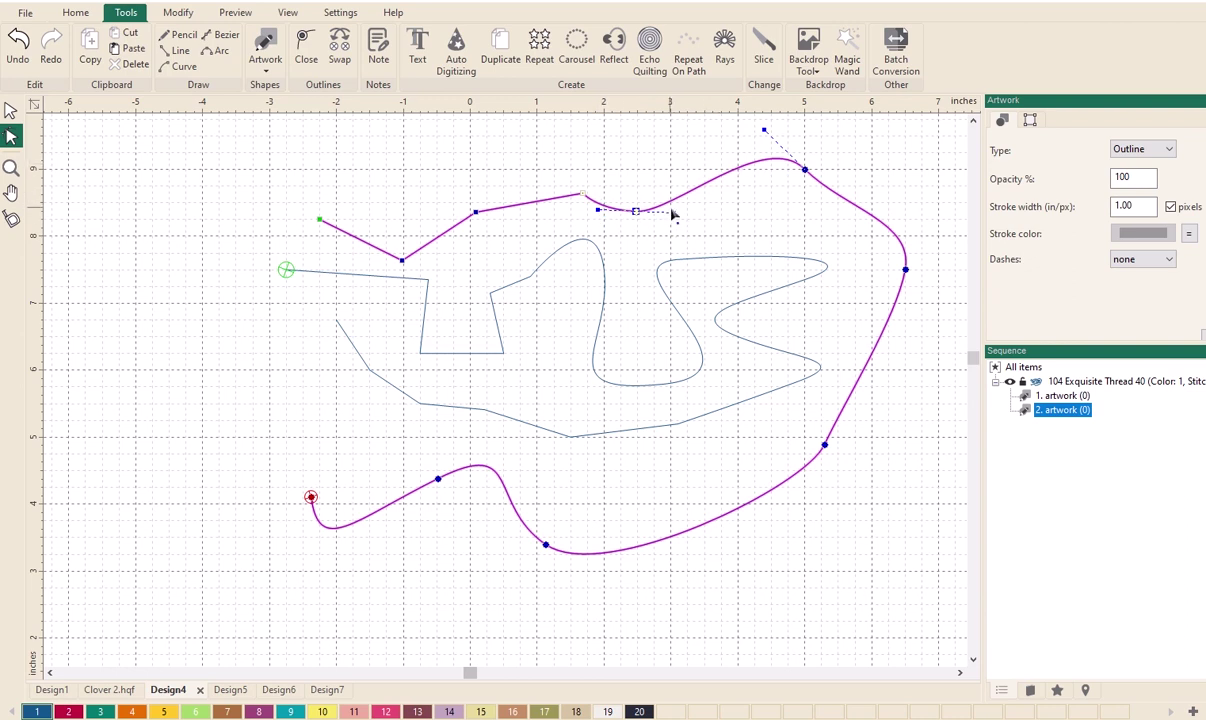
- Move the symmetrical point to about (2.85, 8.35) inches and change its type to Smooth
drag(676, 220, 645, 149)
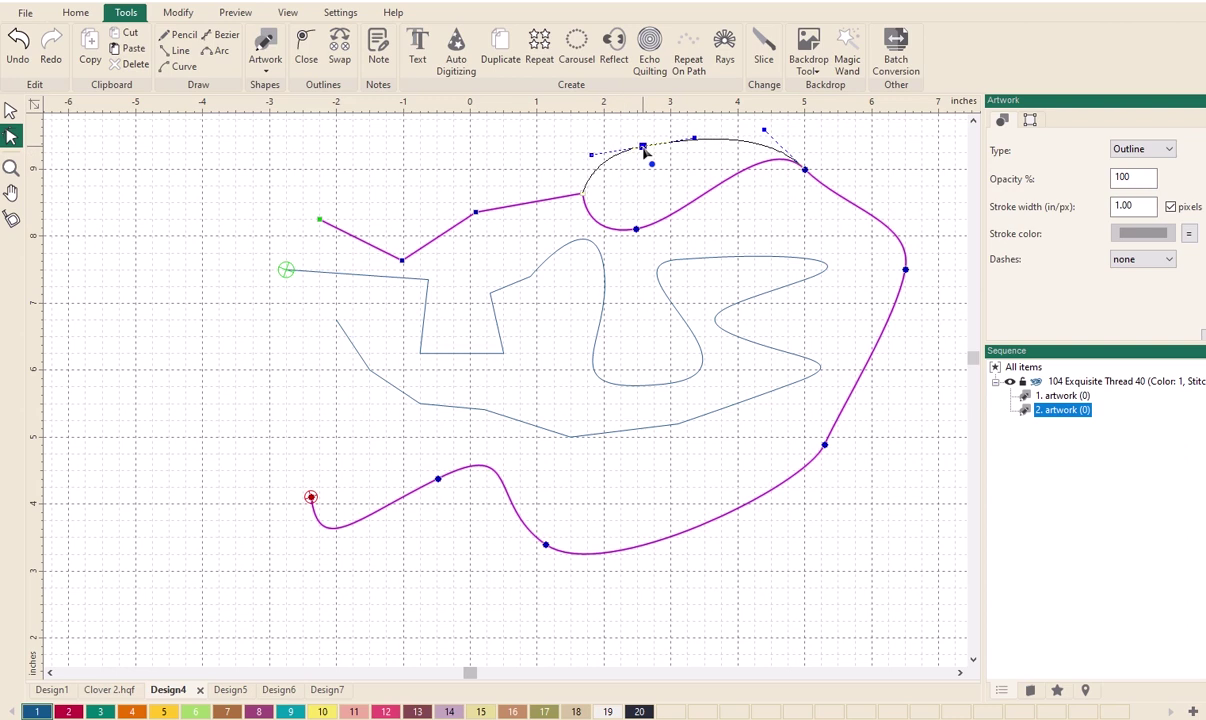
drag(645, 150, 796, 215)
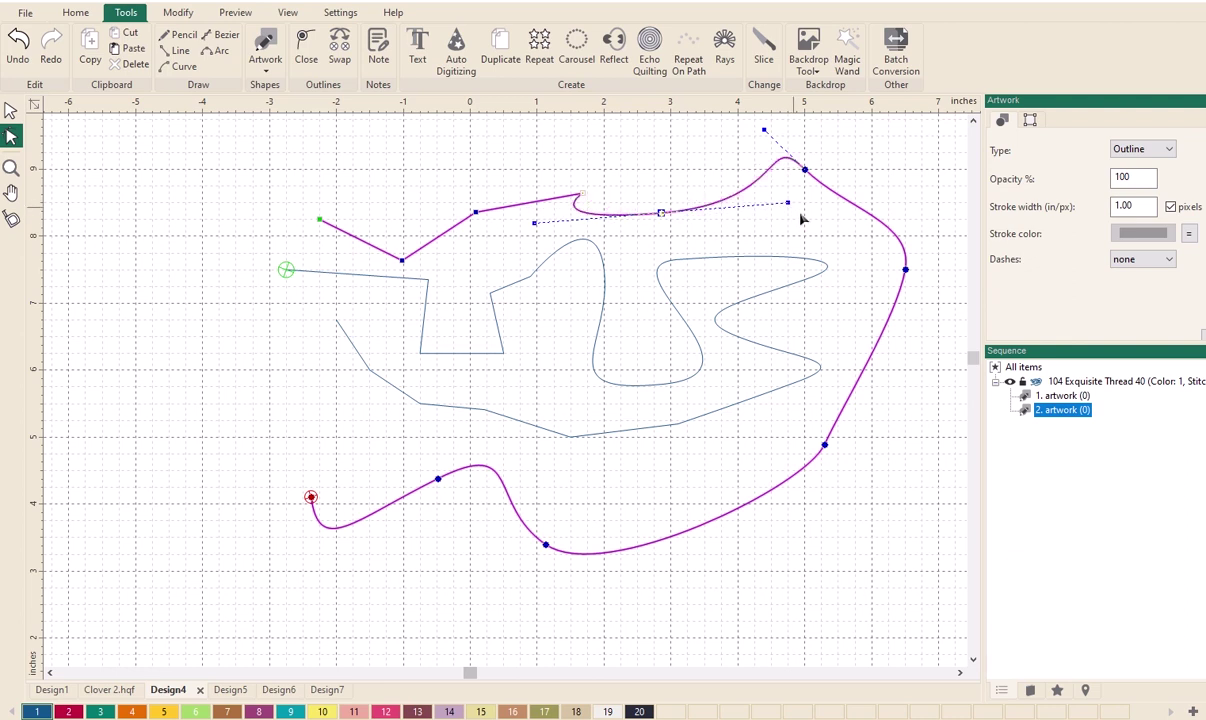
right_click(661, 215)
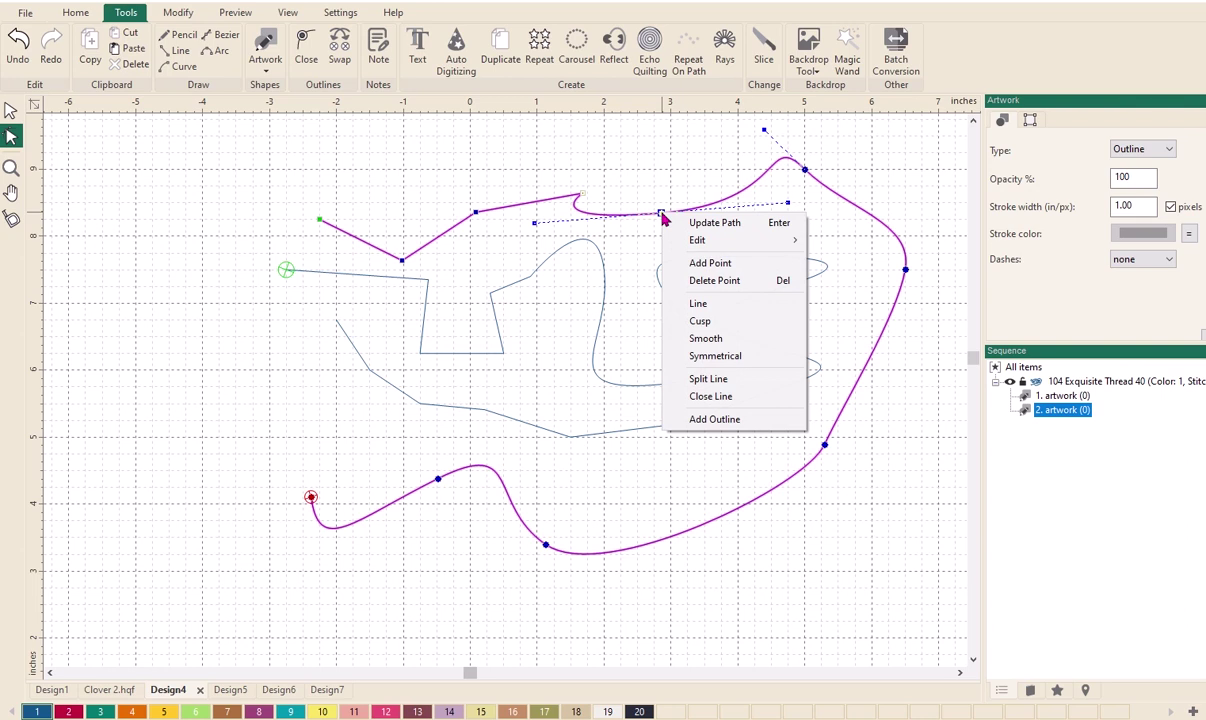
click(706, 339)
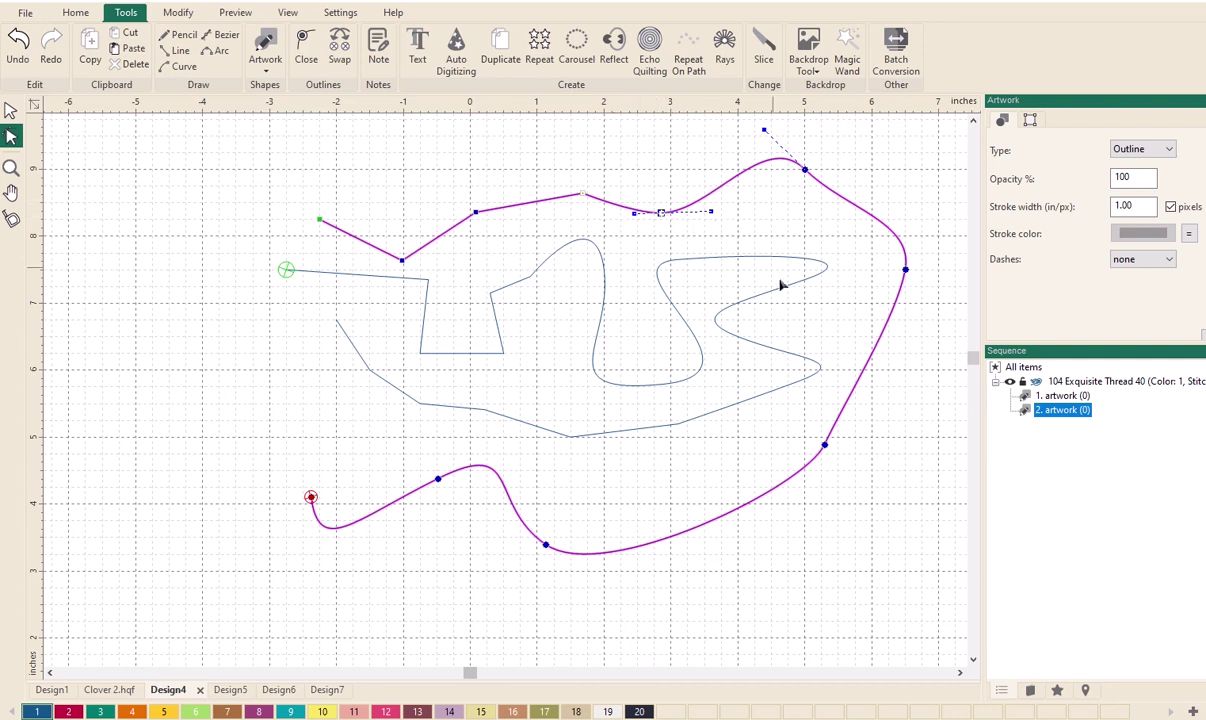
- Tilt the smooth point's handles, placing their ends at about (3.5, 8.65) and (2.4, 8.15) inches
click(1085, 690)
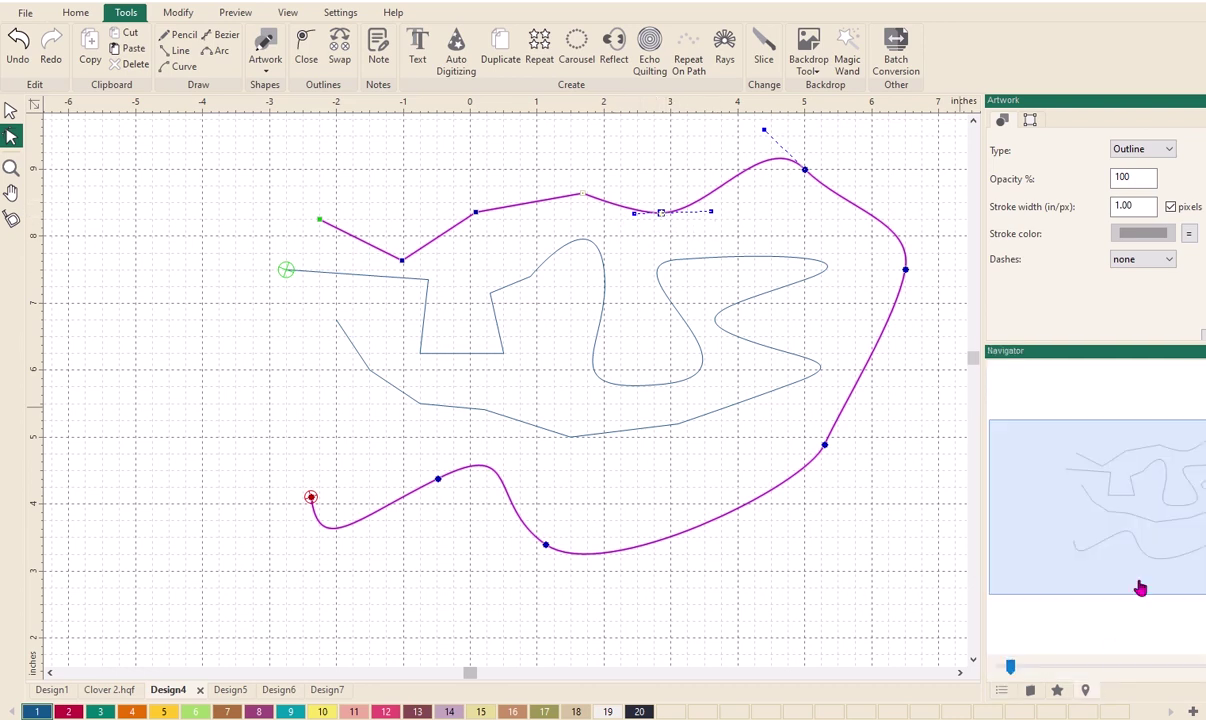
drag(1139, 583, 1144, 556)
scroll(460, 314, up, 4)
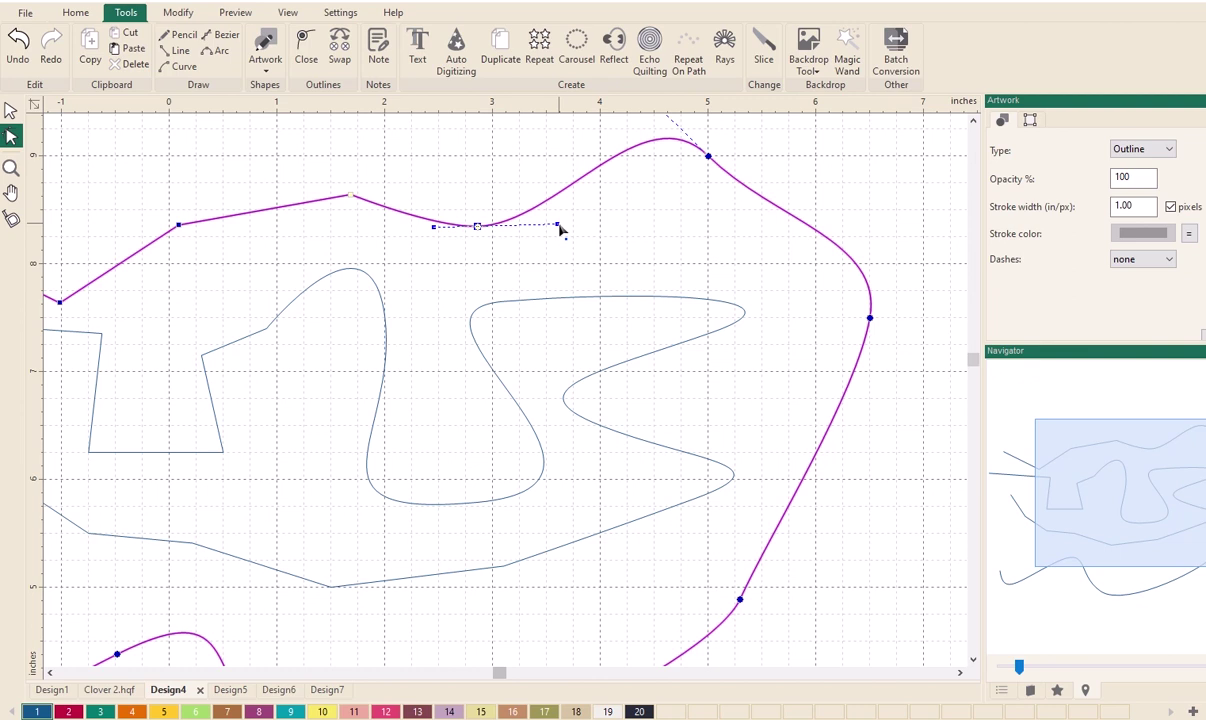
drag(559, 227, 546, 192)
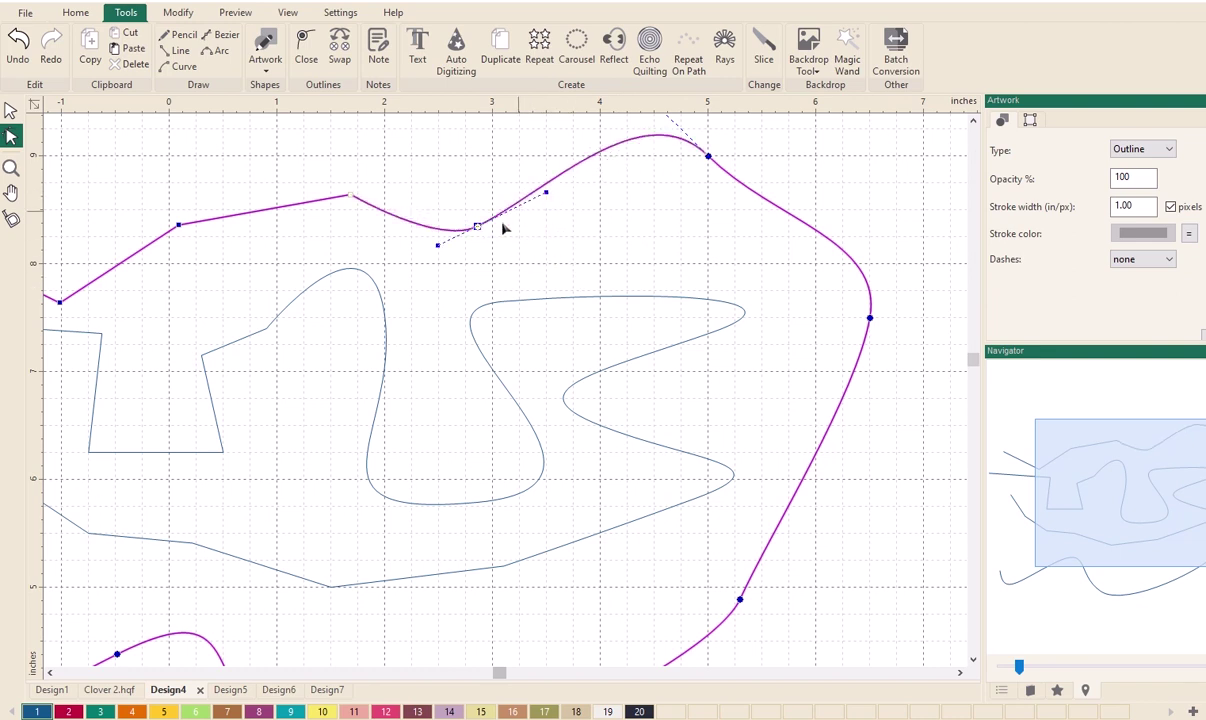
mouse_move(438, 245)
mouse_down()
mouse_move(388, 288)
mouse_move(447, 259)
mouse_move(401, 251)
mouse_move(388, 235)
mouse_move(444, 248)
mouse_move(368, 282)
mouse_move(428, 256)
mouse_up()
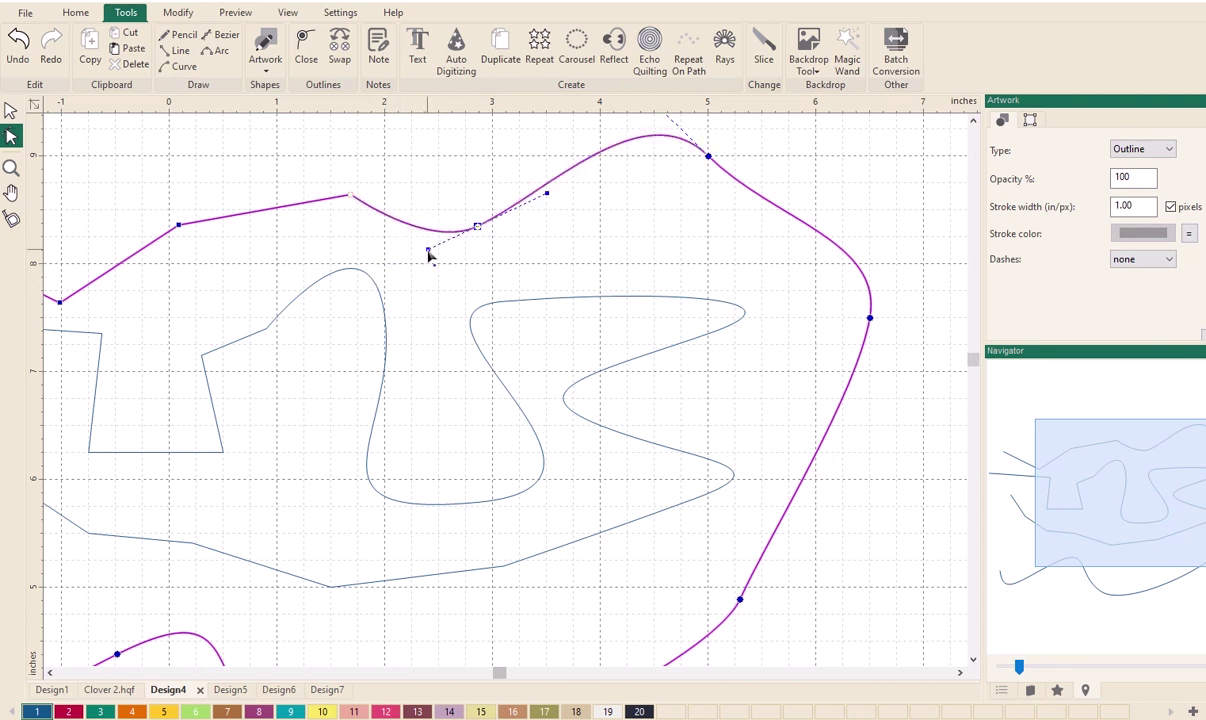
- Change the outer outline's point at about (2.85, 8.35) inches to Cusp and move its right handle to about (3.8, 8.5) inches
right_click(477, 233)
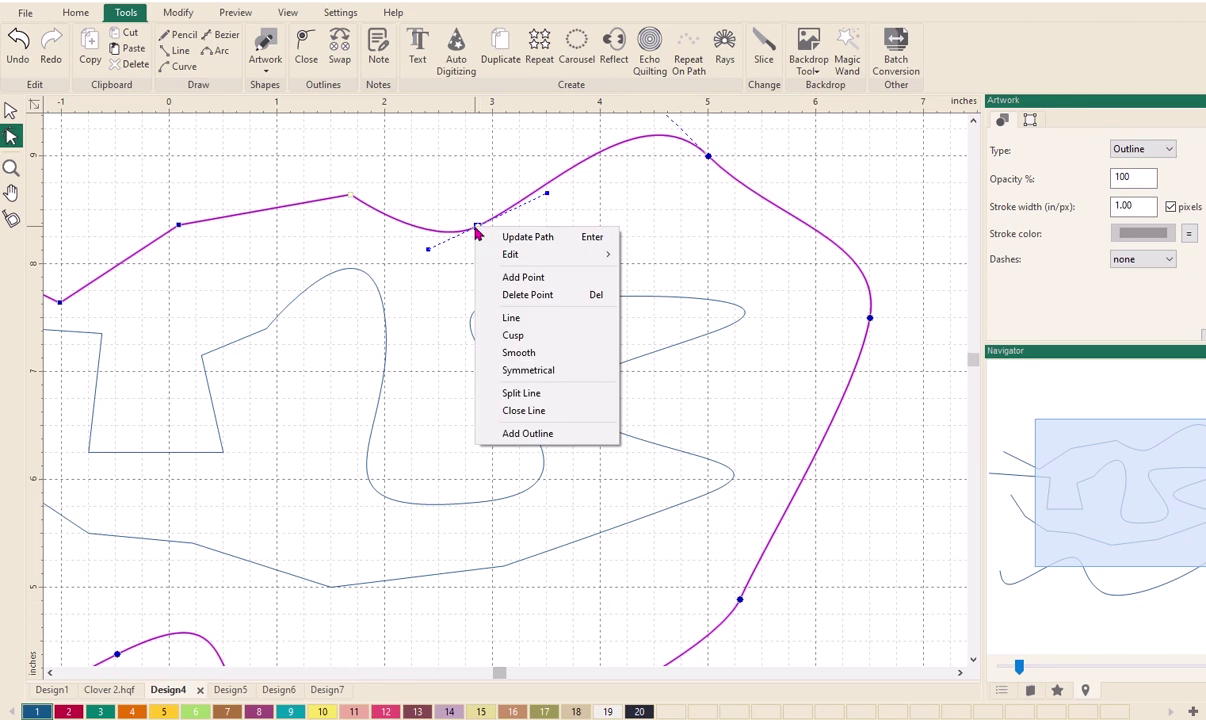
click(514, 336)
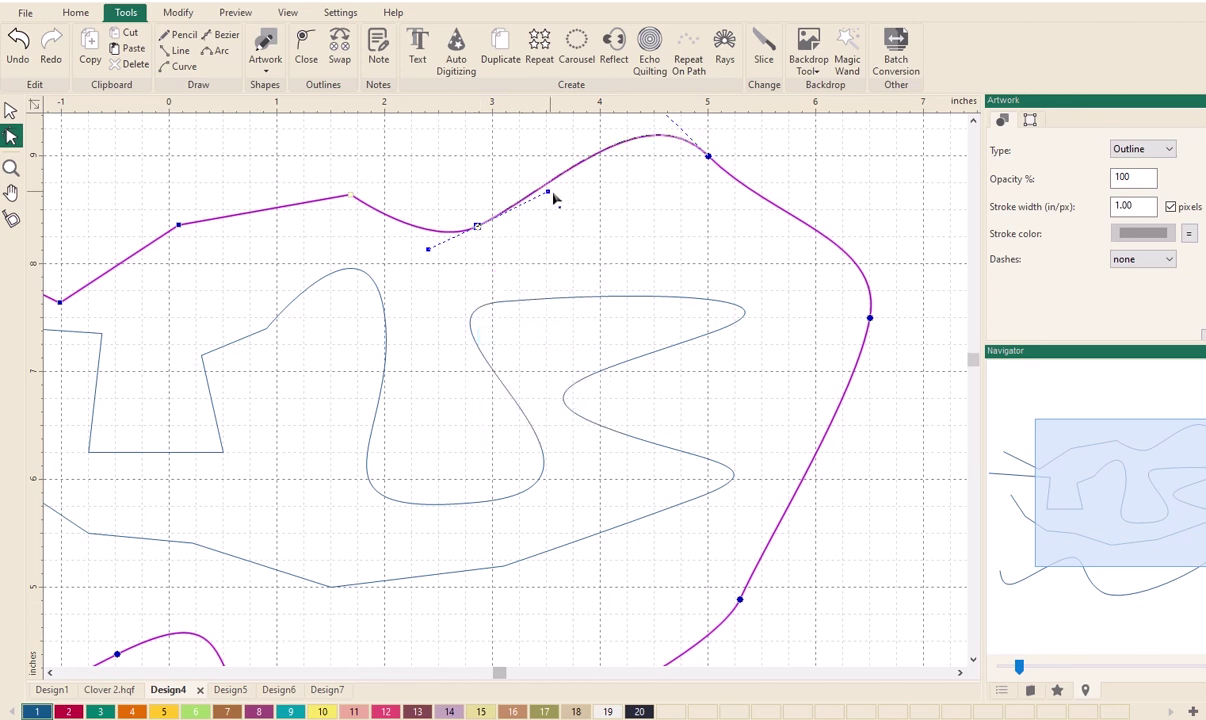
drag(553, 195, 581, 211)
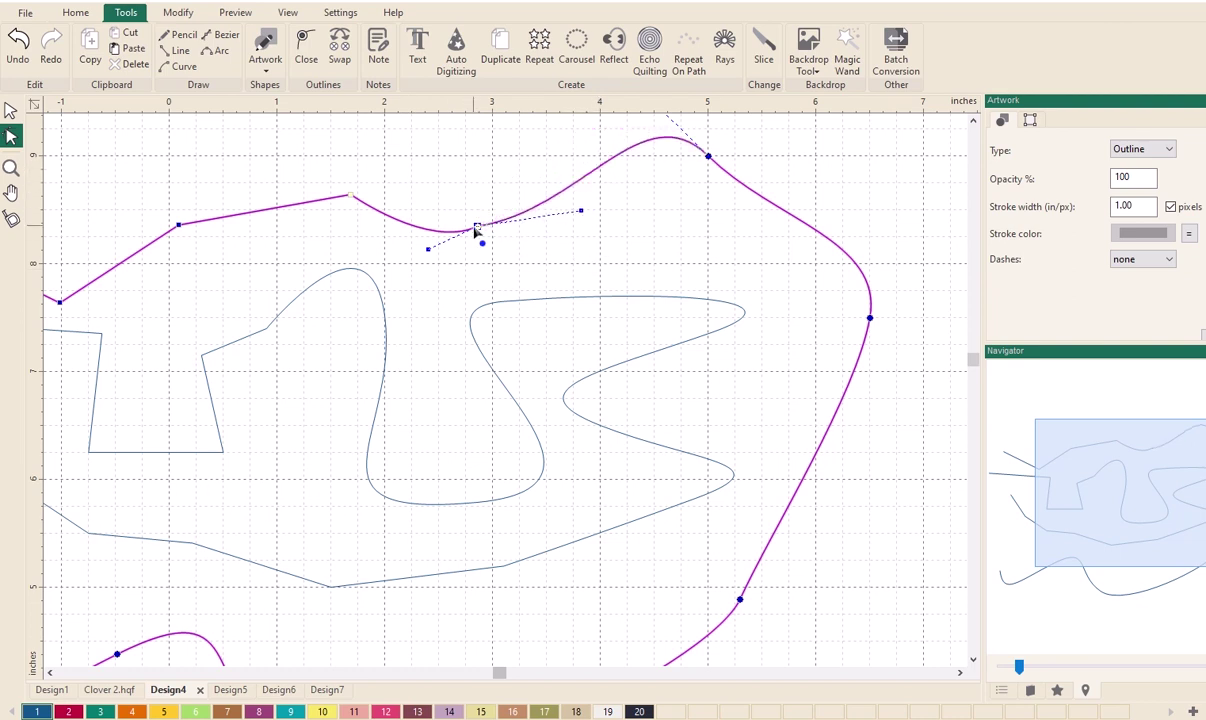
- Change the cusp point to Smooth and adjust its handles to end at about (3.6, 8.5) and (2.4, 8.25) inches
right_click(479, 229)
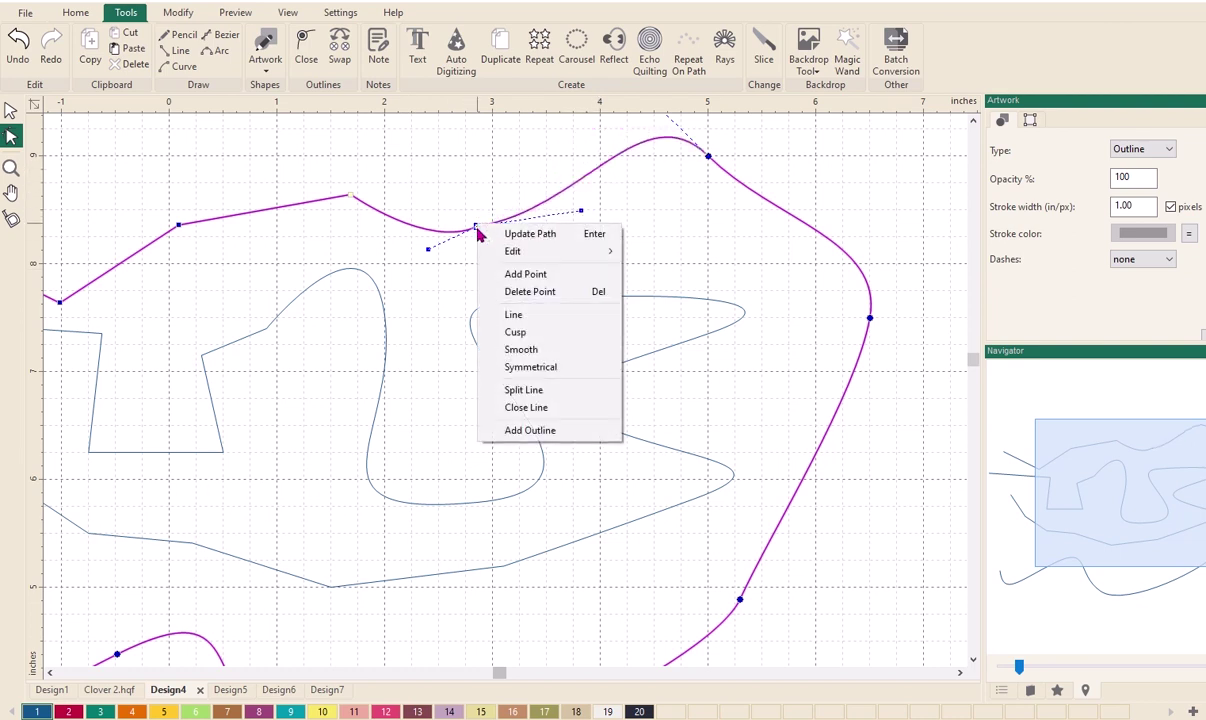
click(505, 348)
mouse_move(559, 231)
mouse_down()
mouse_move(538, 170)
mouse_move(563, 243)
mouse_move(555, 283)
mouse_move(565, 210)
mouse_move(546, 183)
mouse_move(565, 221)
mouse_move(695, 224)
mouse_move(549, 223)
mouse_move(711, 229)
mouse_move(506, 231)
mouse_move(558, 231)
mouse_move(547, 232)
mouse_up()
mouse_move(433, 231)
mouse_down()
mouse_move(334, 234)
mouse_move(427, 236)
mouse_up()
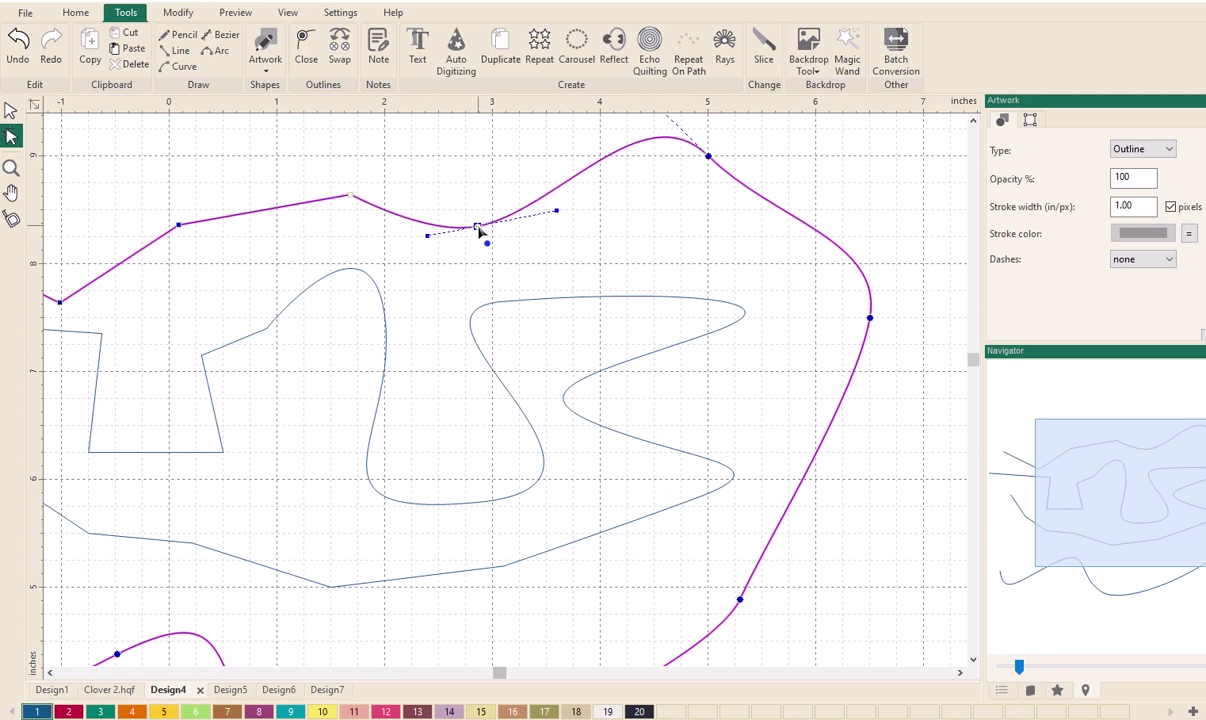
- Set the smooth point back to Cusp and extend its right handle to about (4.5, 8.35) inches
right_click(481, 232)
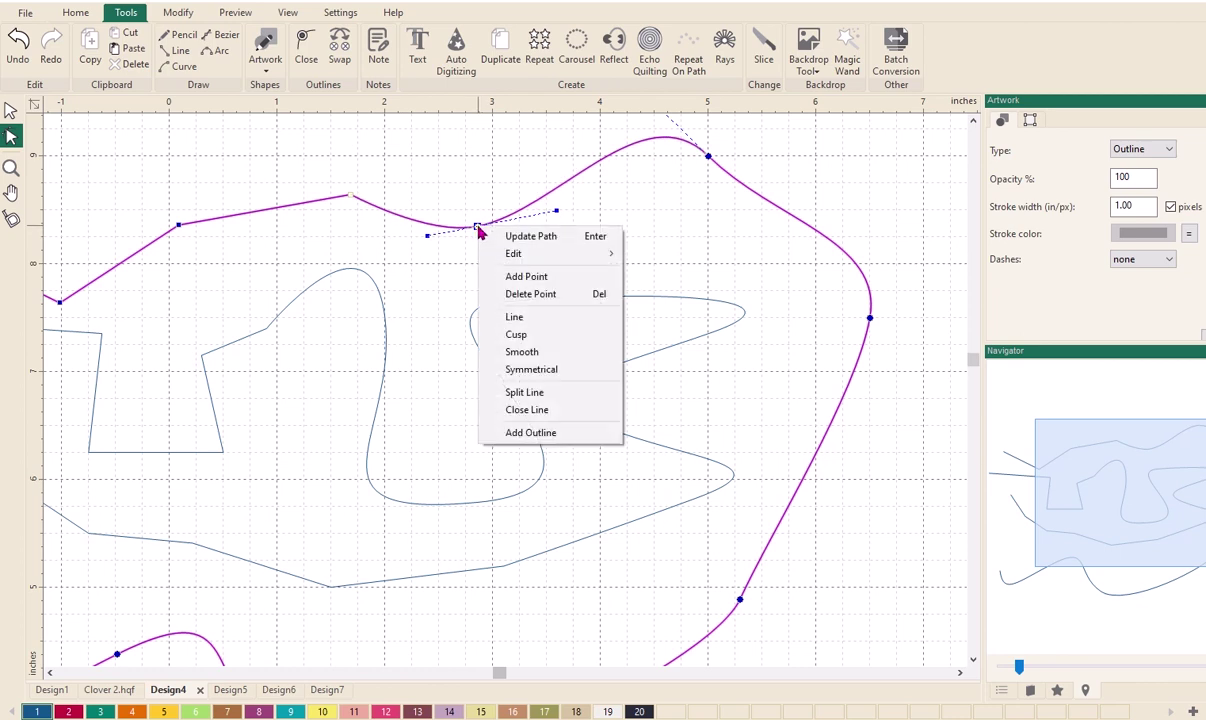
click(512, 338)
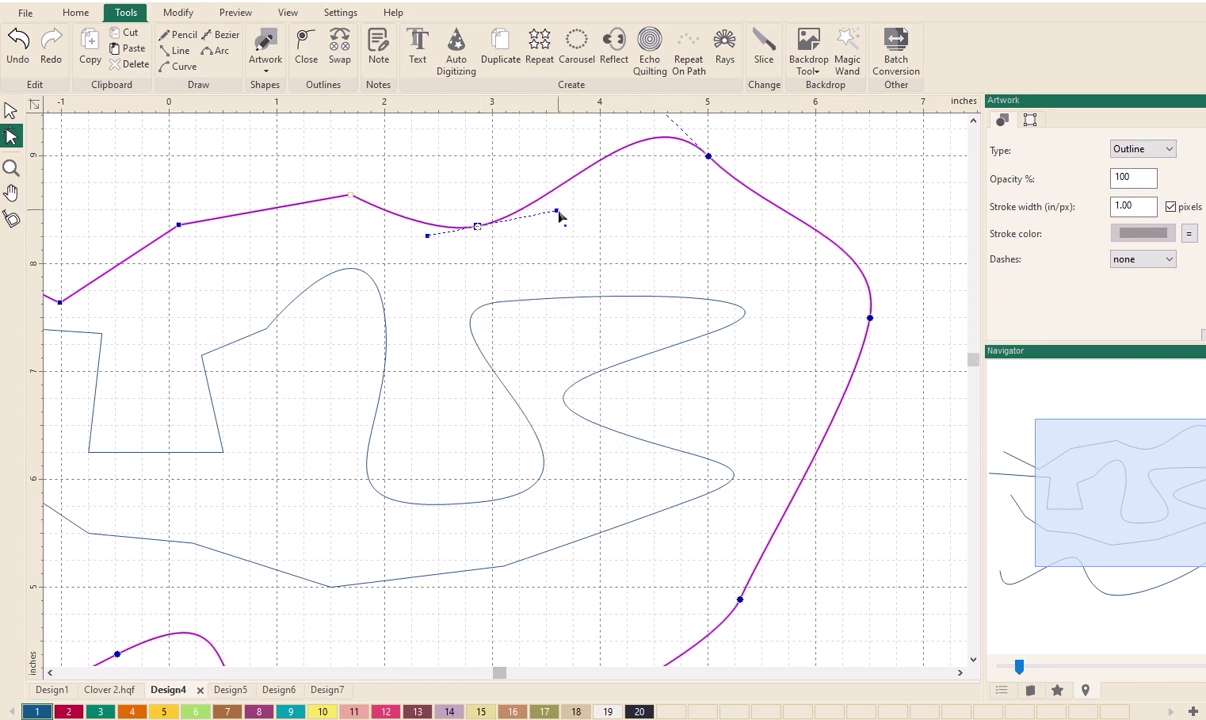
drag(558, 215, 651, 228)
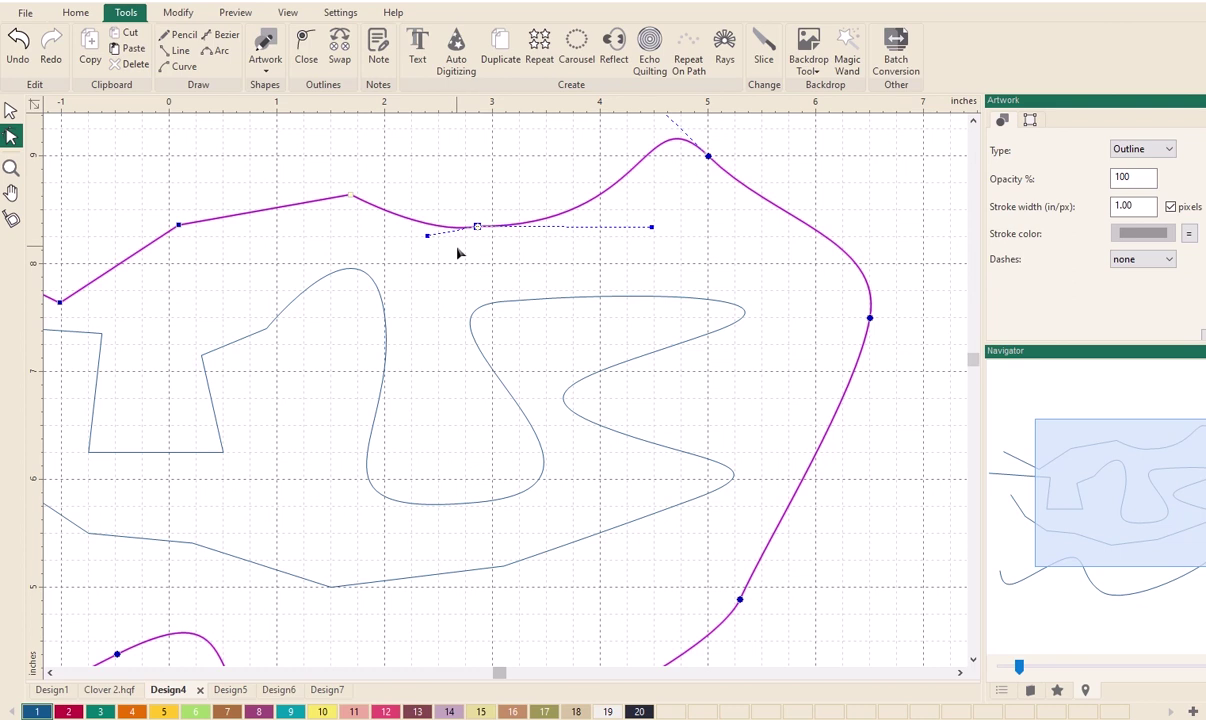
- Adjust the upper handle of the outline point at about (6.5, 7.5) inches to end at about (6.7, 8.4) inches
scroll(686, 244, down, 4)
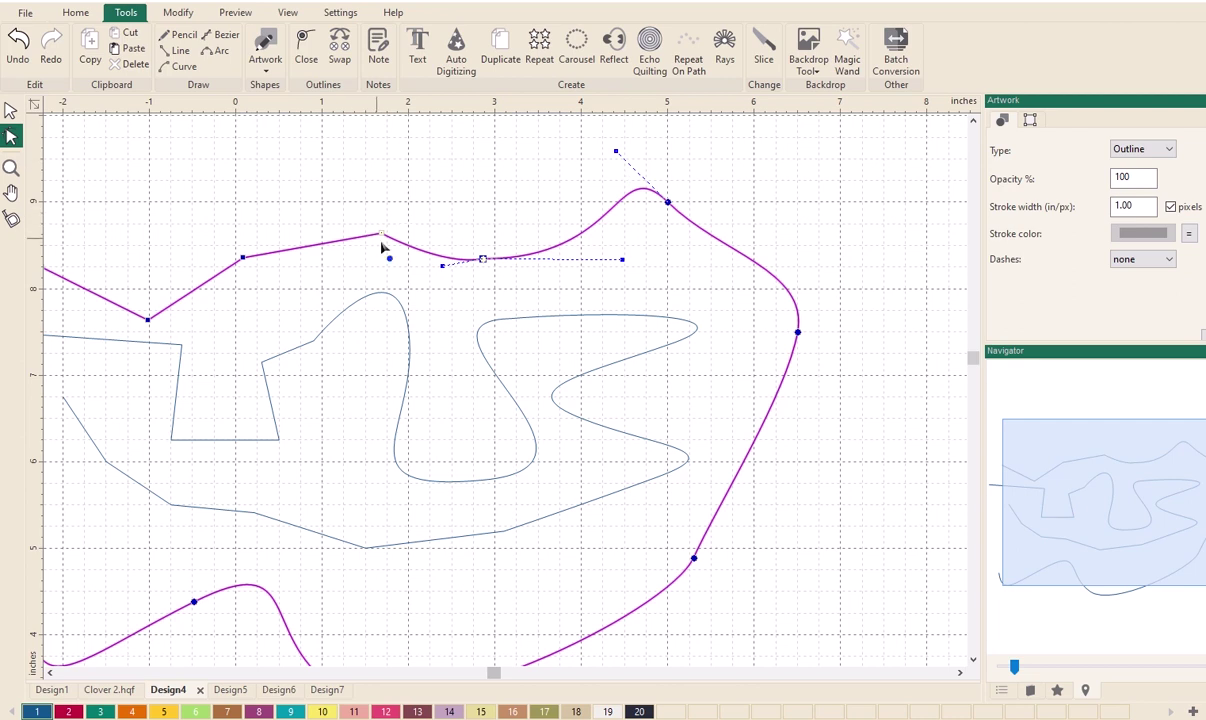
click(668, 203)
mouse_move(808, 272)
mouse_down()
mouse_move(821, 245)
mouse_move(813, 256)
mouse_up()
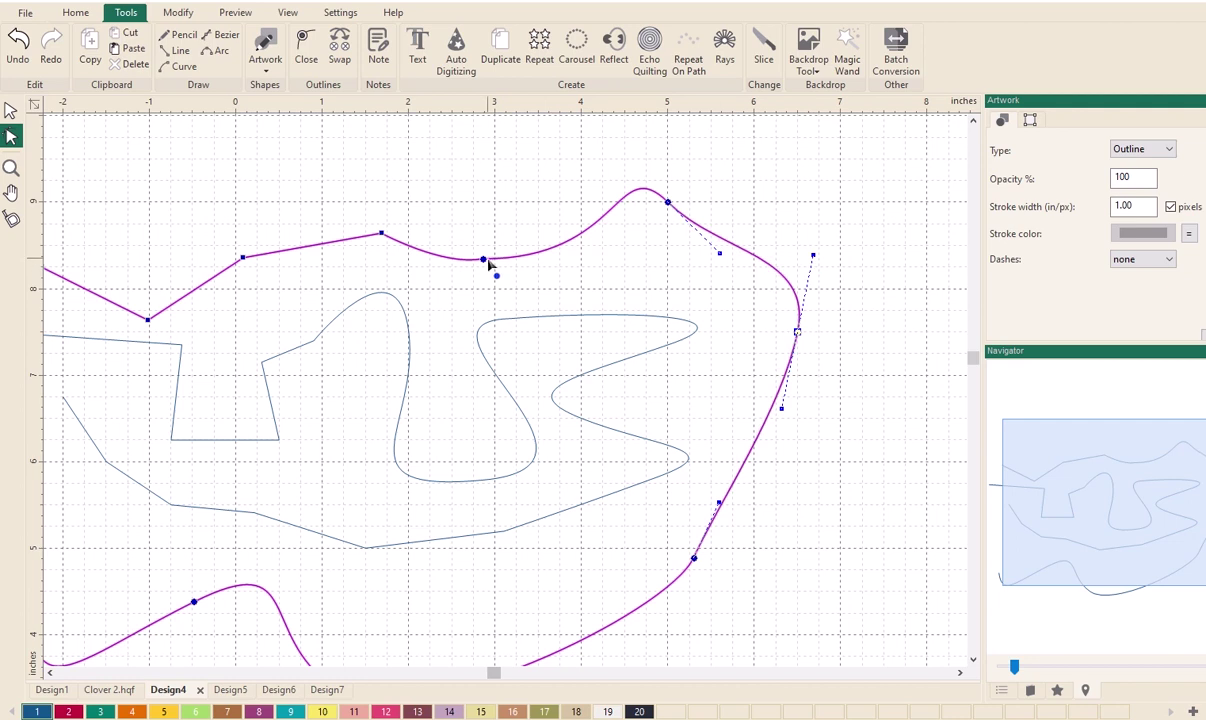
- Adjust the cusp point's right handle to about (3.9, 8.3) inches and change the point's type to Line
click(483, 259)
drag(622, 257, 628, 253)
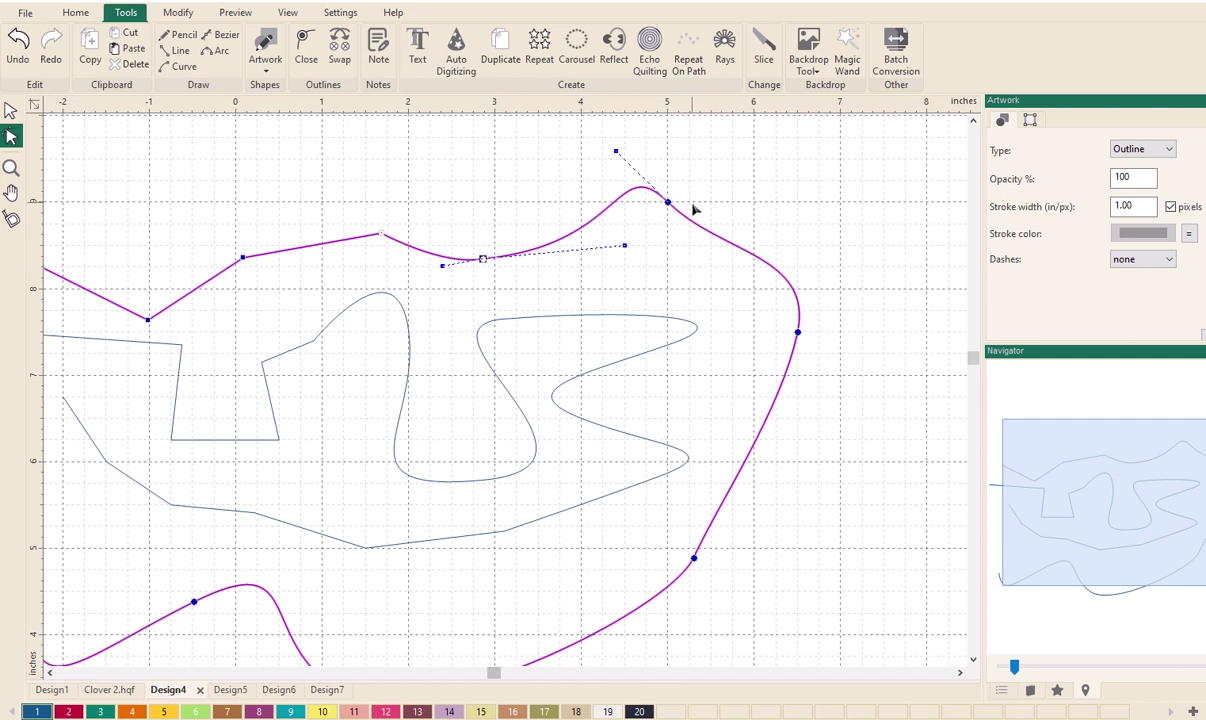
click(669, 204)
click(484, 260)
drag(625, 247, 573, 264)
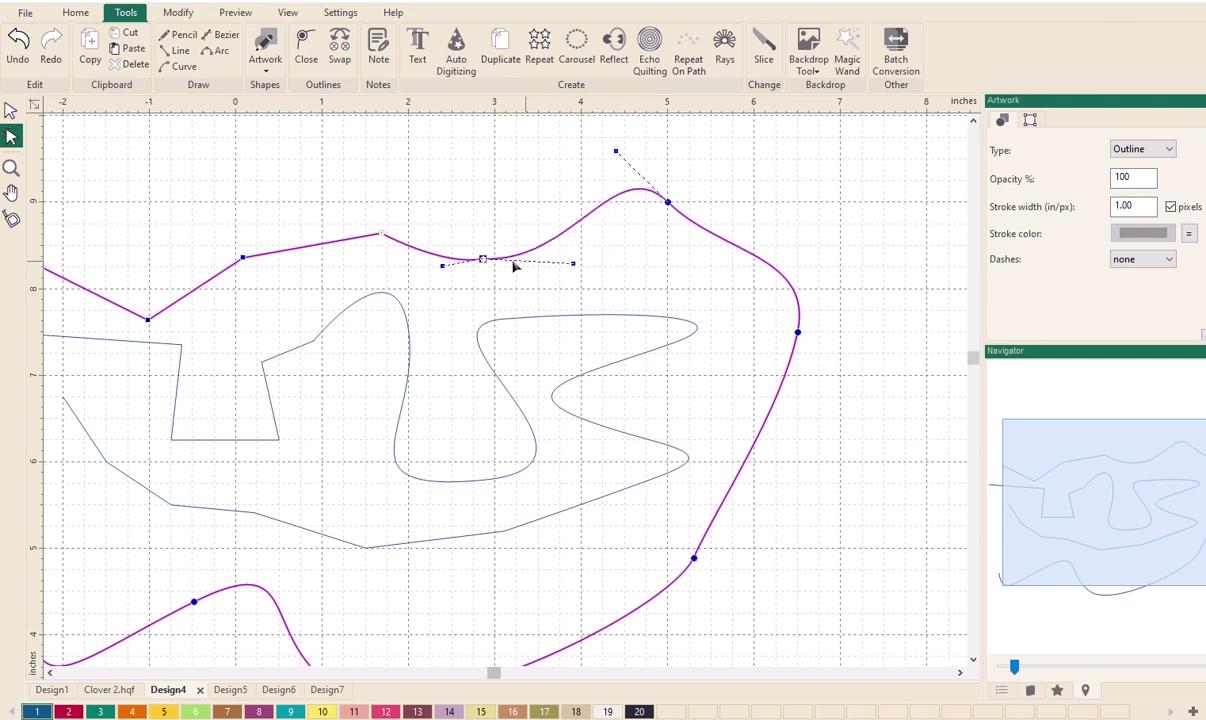
right_click(483, 261)
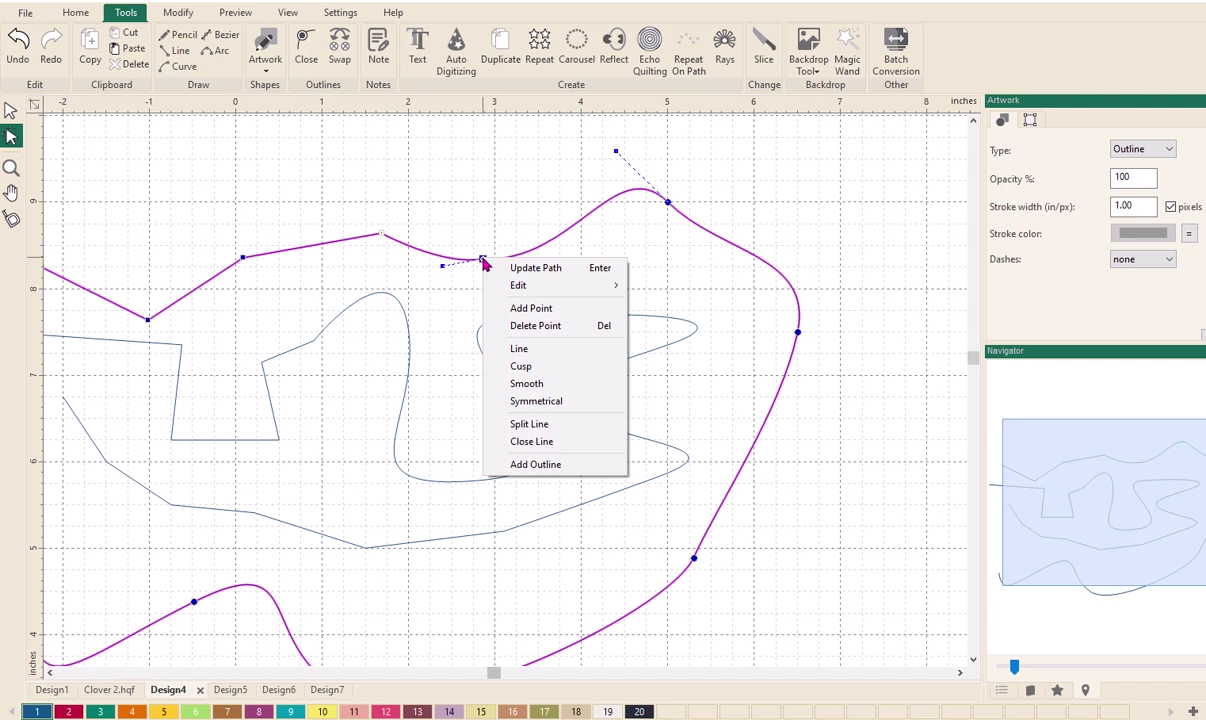
click(505, 352)
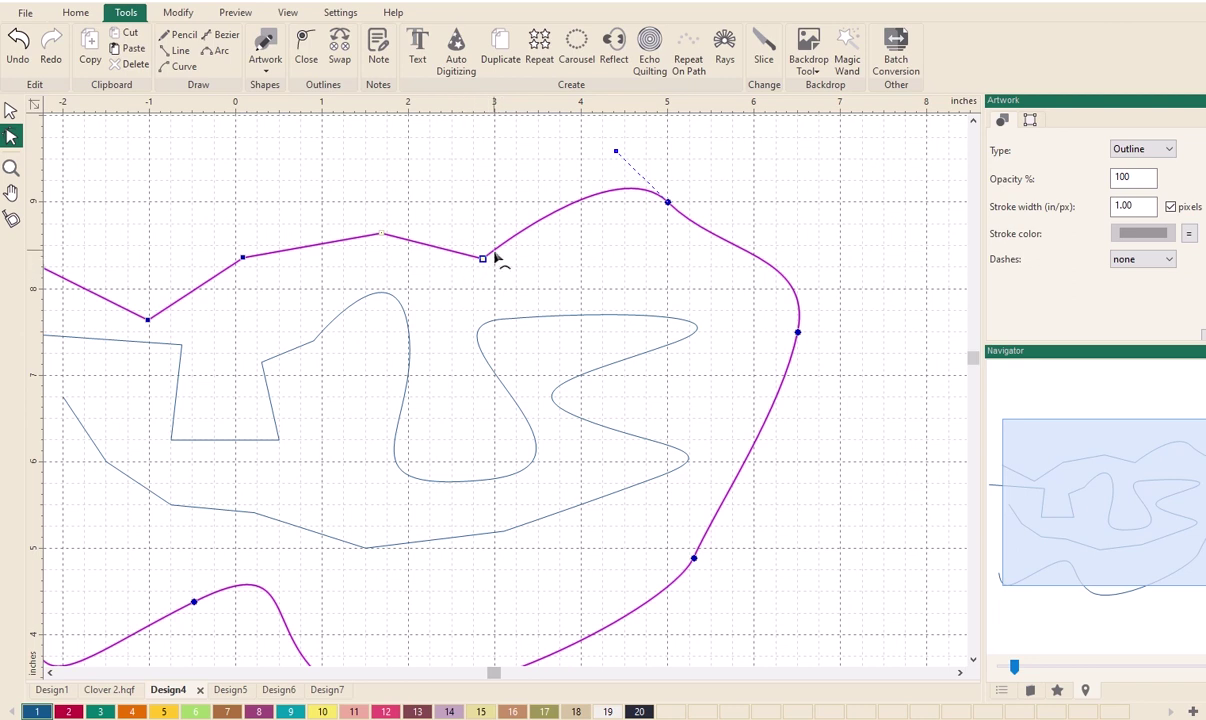
- Move the Line point to about (2.9, 8.25) inches and the left handle of the (5, 9) point to about (4.15, 9.25) inches
mouse_move(617, 153)
mouse_down()
mouse_move(612, 214)
mouse_move(610, 162)
mouse_move(595, 154)
mouse_move(617, 167)
mouse_move(597, 204)
mouse_move(668, 210)
mouse_move(651, 227)
mouse_move(616, 152)
mouse_move(631, 156)
mouse_move(605, 158)
mouse_move(603, 226)
mouse_move(595, 216)
mouse_move(603, 160)
mouse_up()
mouse_move(485, 264)
mouse_down()
mouse_move(488, 292)
mouse_move(490, 228)
mouse_move(489, 283)
mouse_up()
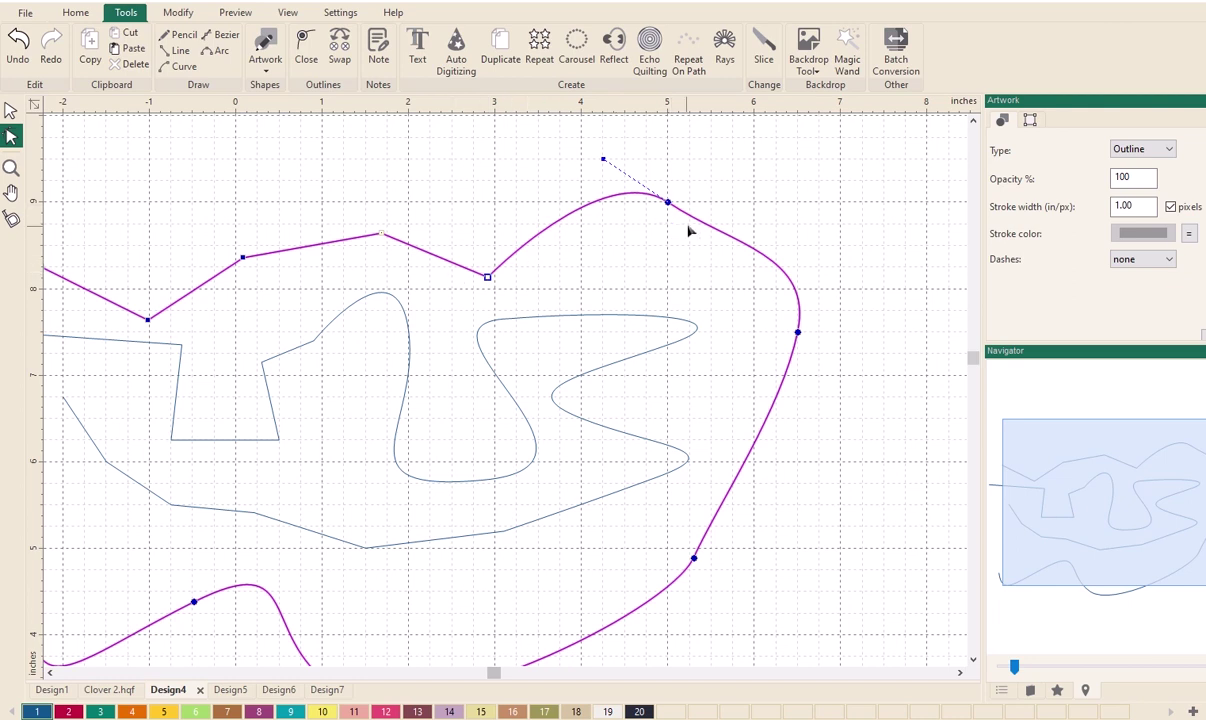
drag(489, 283, 487, 268)
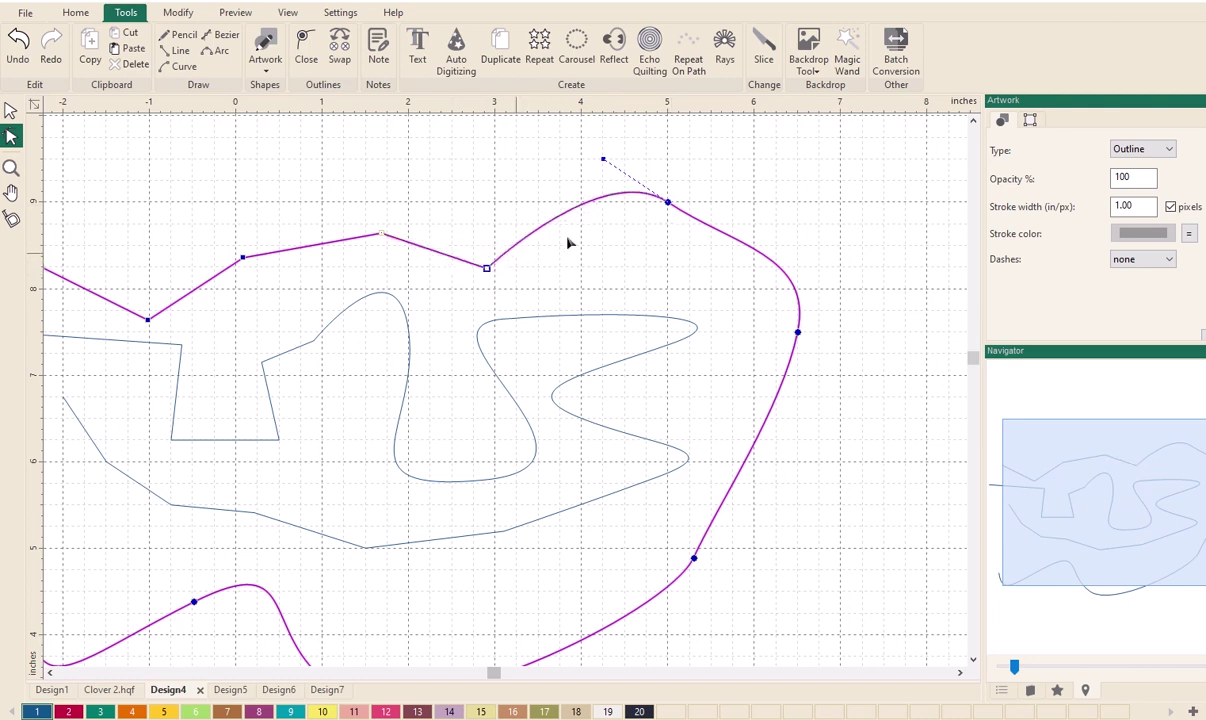
mouse_move(603, 163)
mouse_down()
mouse_move(603, 227)
mouse_move(598, 162)
mouse_move(602, 191)
mouse_move(592, 179)
mouse_up()
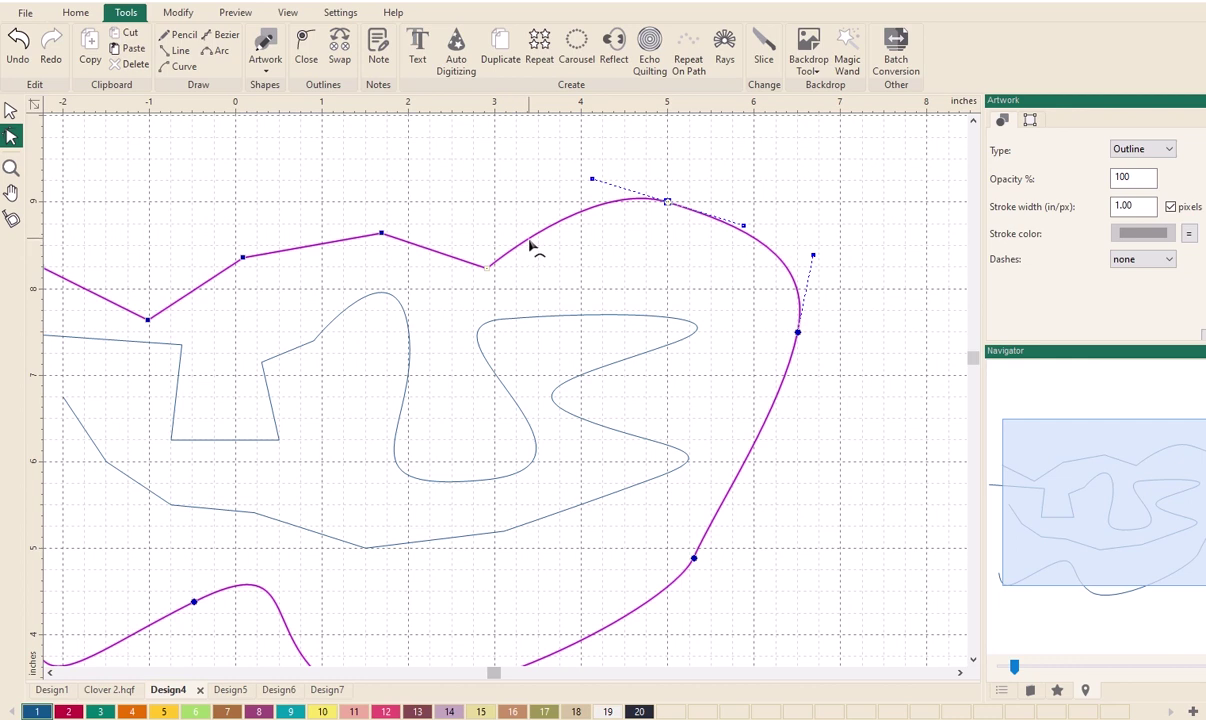
- Bend the segment from (2.9, 8.25) to (5, 9) upward and arch the segment from (0.1, 8.35) to (1.7, 8.65), peaking at about 9.15 inches
drag(533, 243, 563, 207)
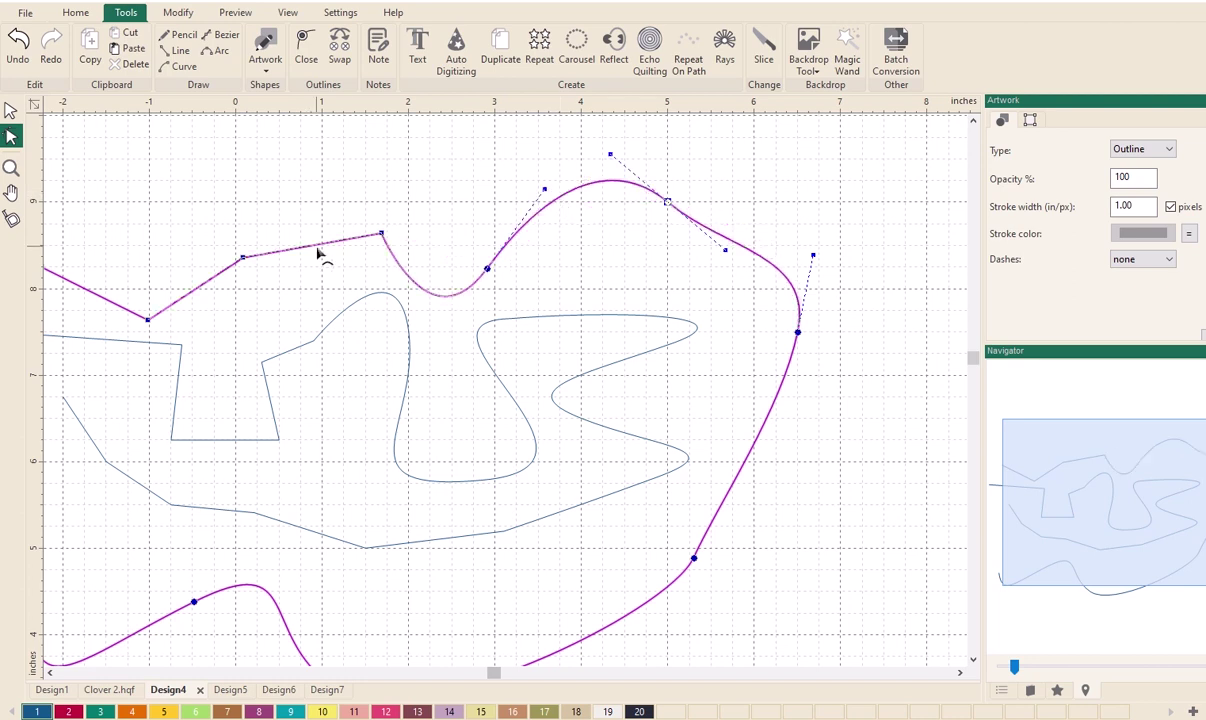
drag(320, 245, 318, 207)
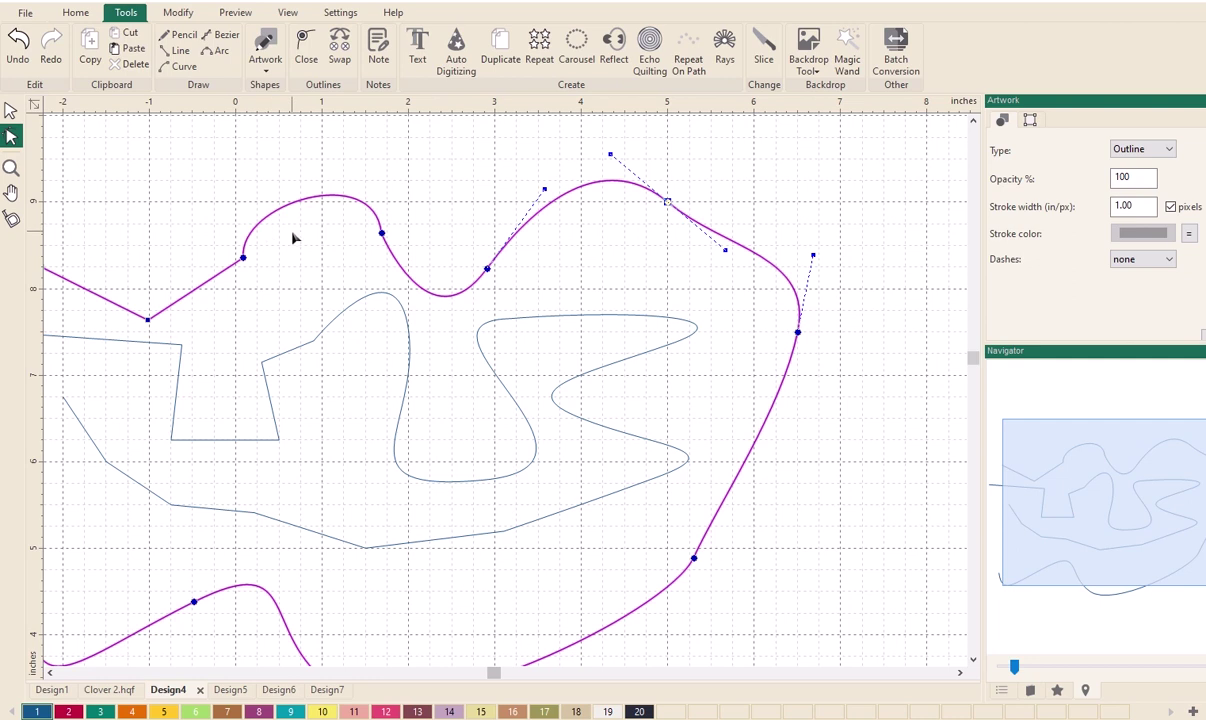
click(18, 42)
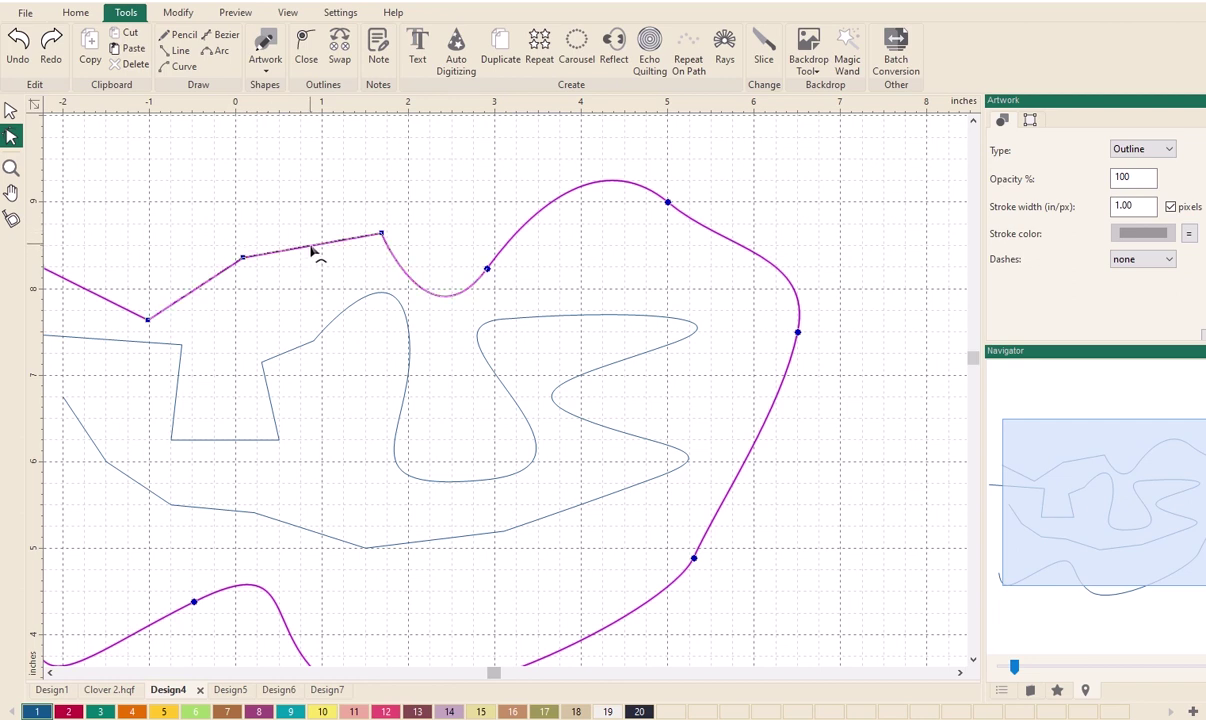
drag(312, 252, 309, 197)
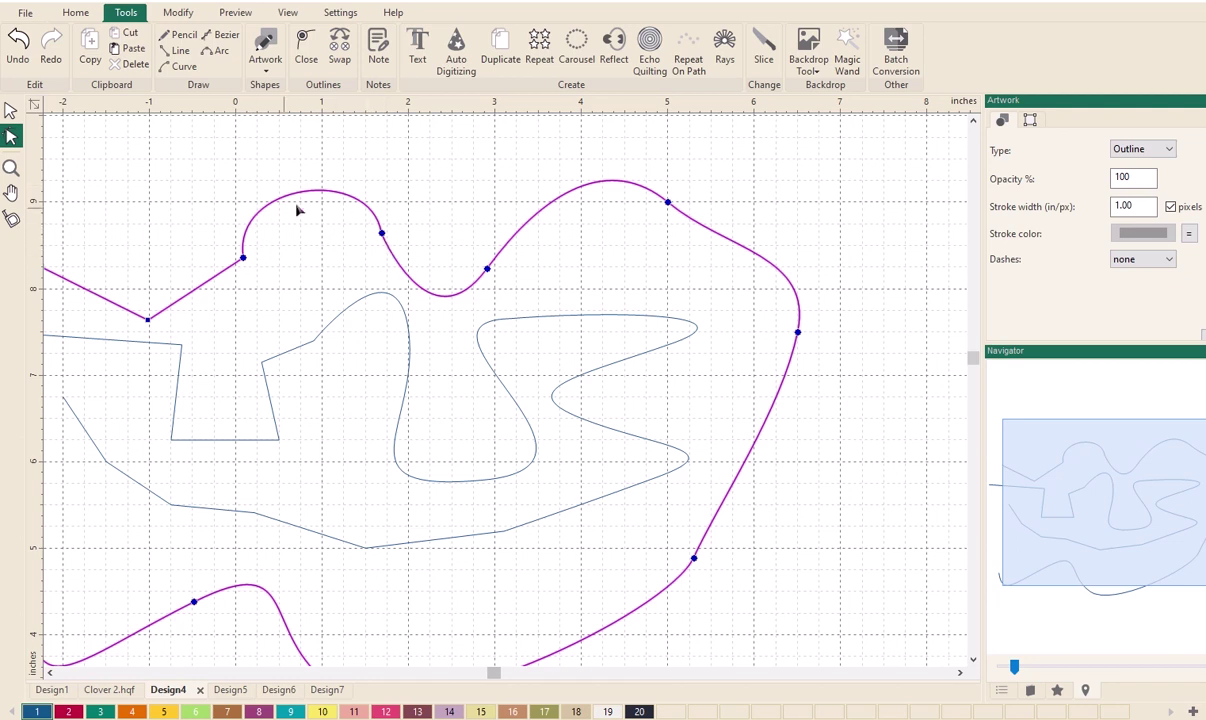
- Move the arch's right end point to about (1.75, 8.75) inches and the corner point beside the outline's start to about (-1, 7.6) inches
scroll(427, 233, down, 1)
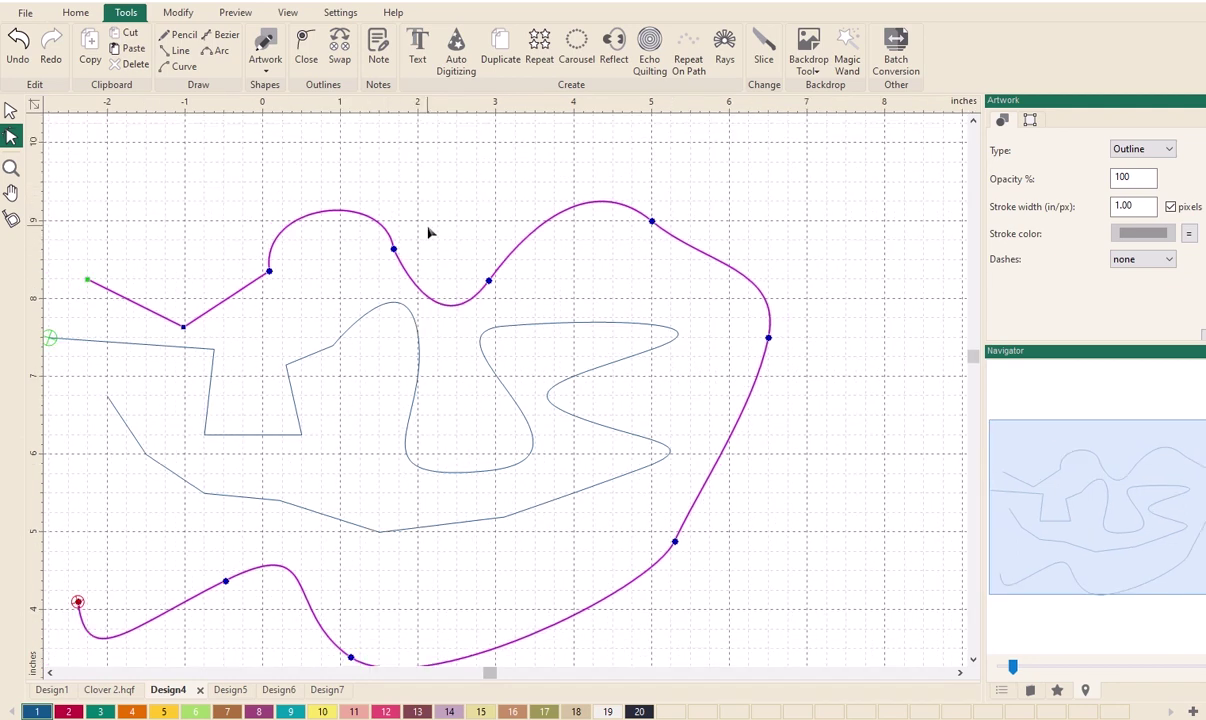
scroll(430, 233, down, 1)
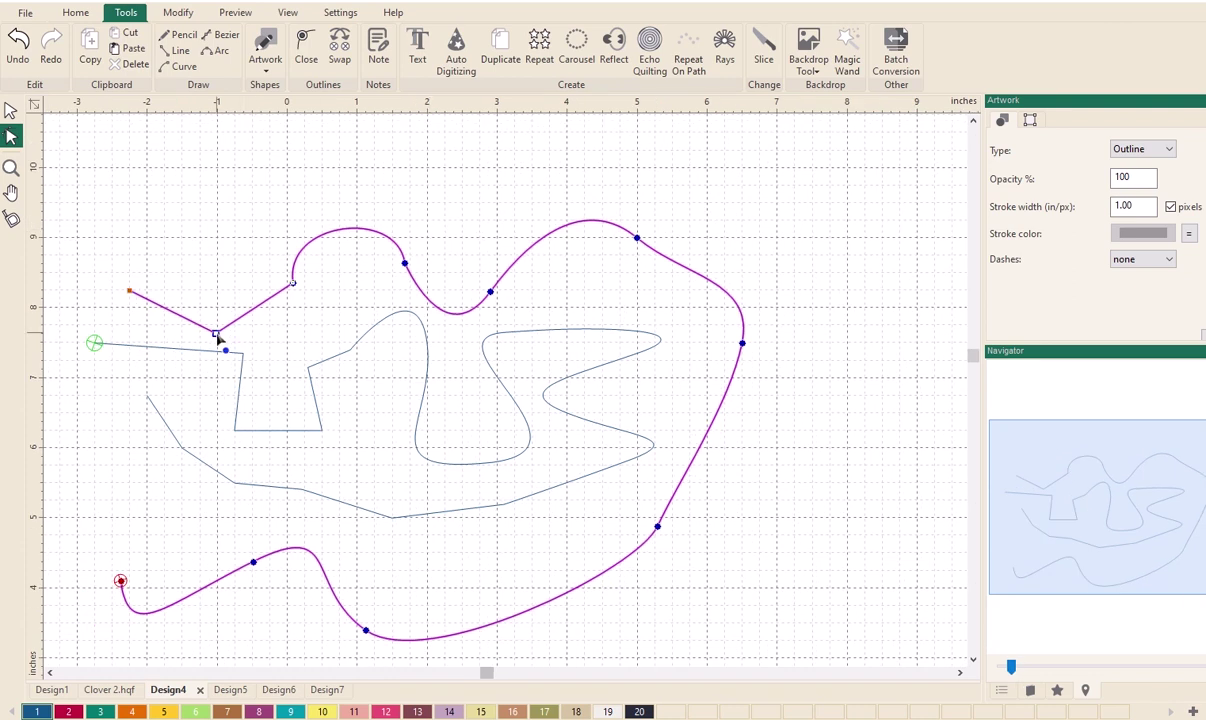
drag(217, 334, 216, 325)
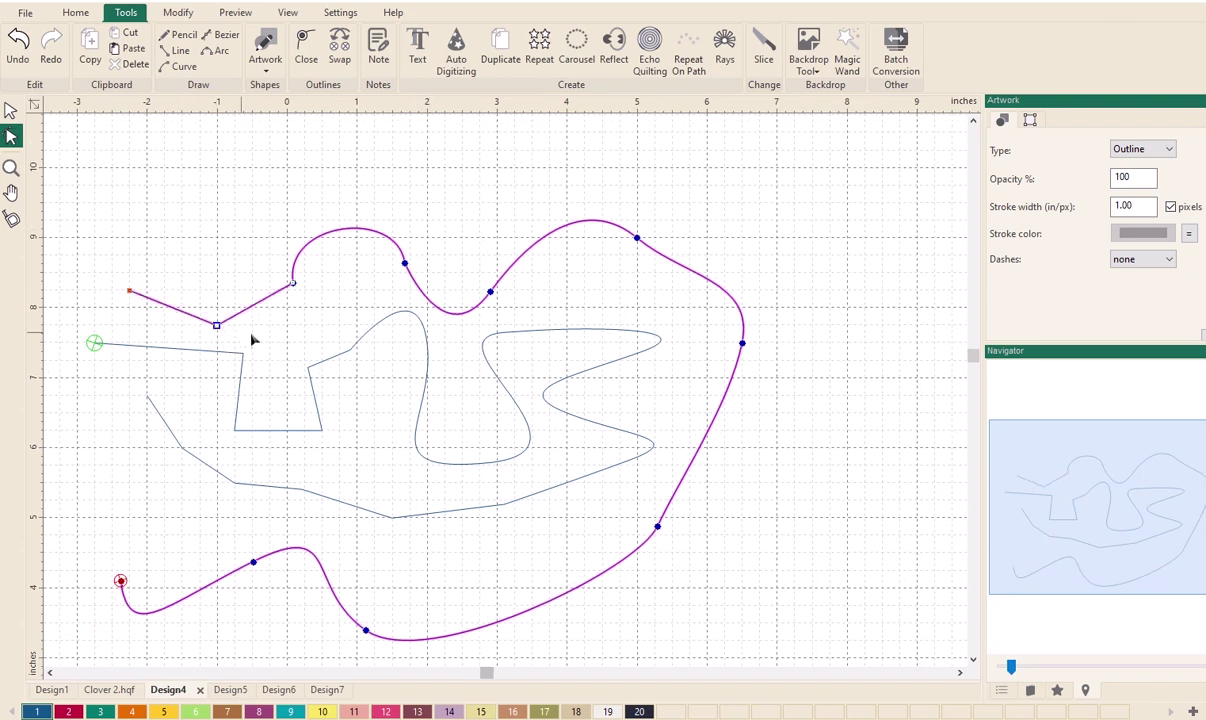
click(405, 264)
drag(405, 264, 415, 264)
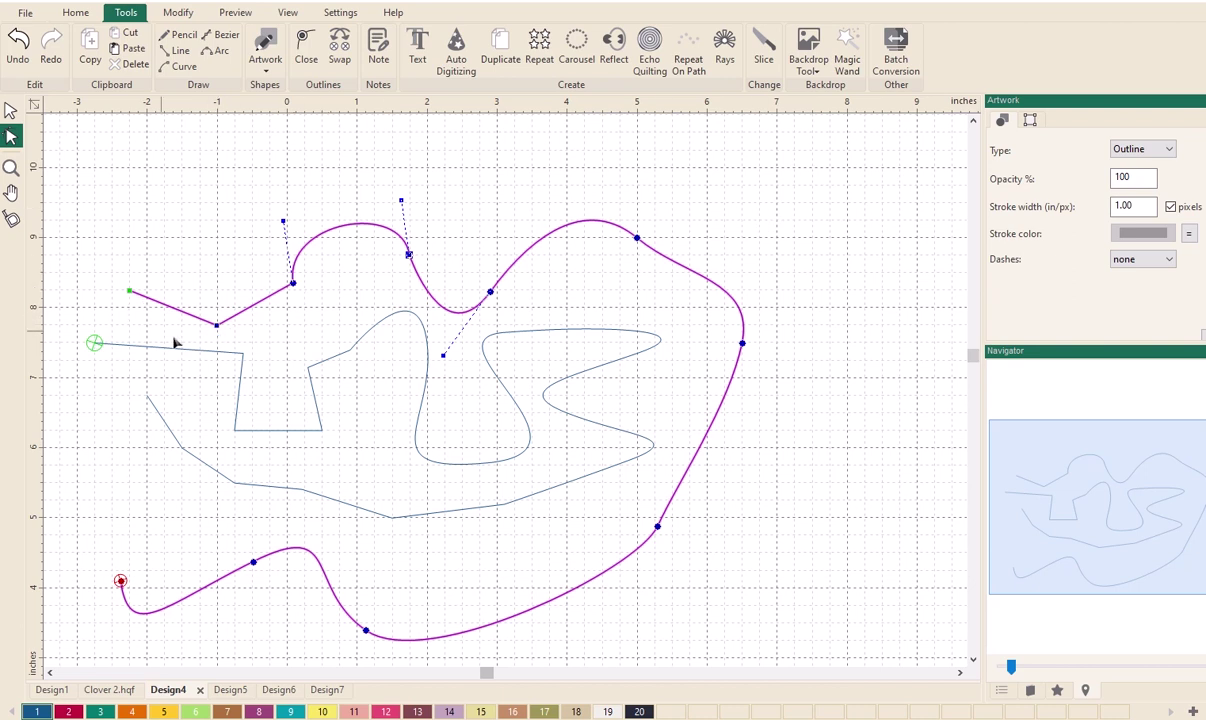
drag(219, 328, 217, 337)
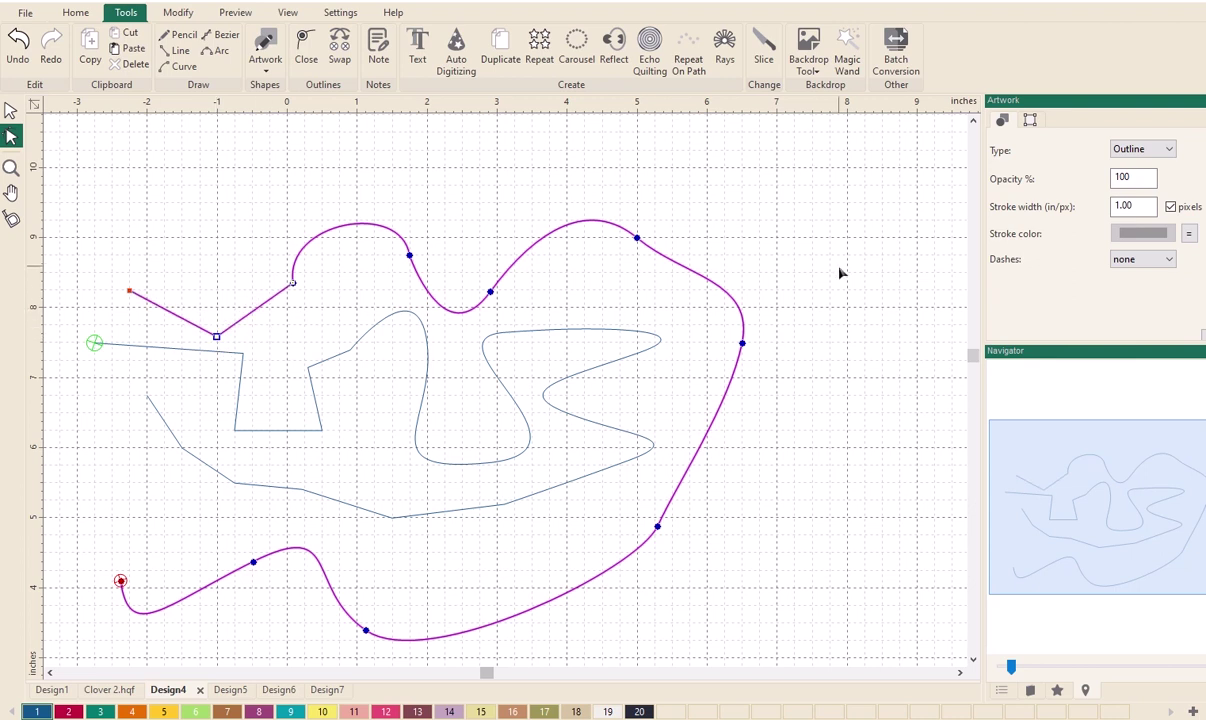
click(216, 337)
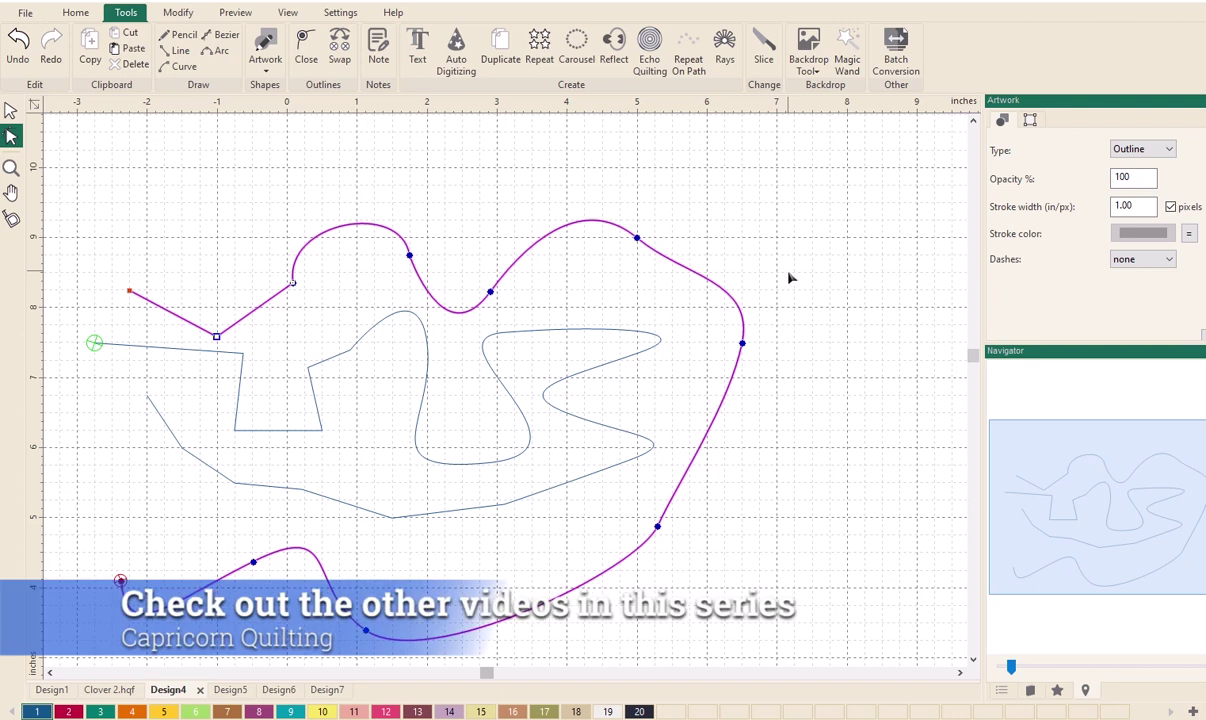
scroll(788, 278, down, 1)
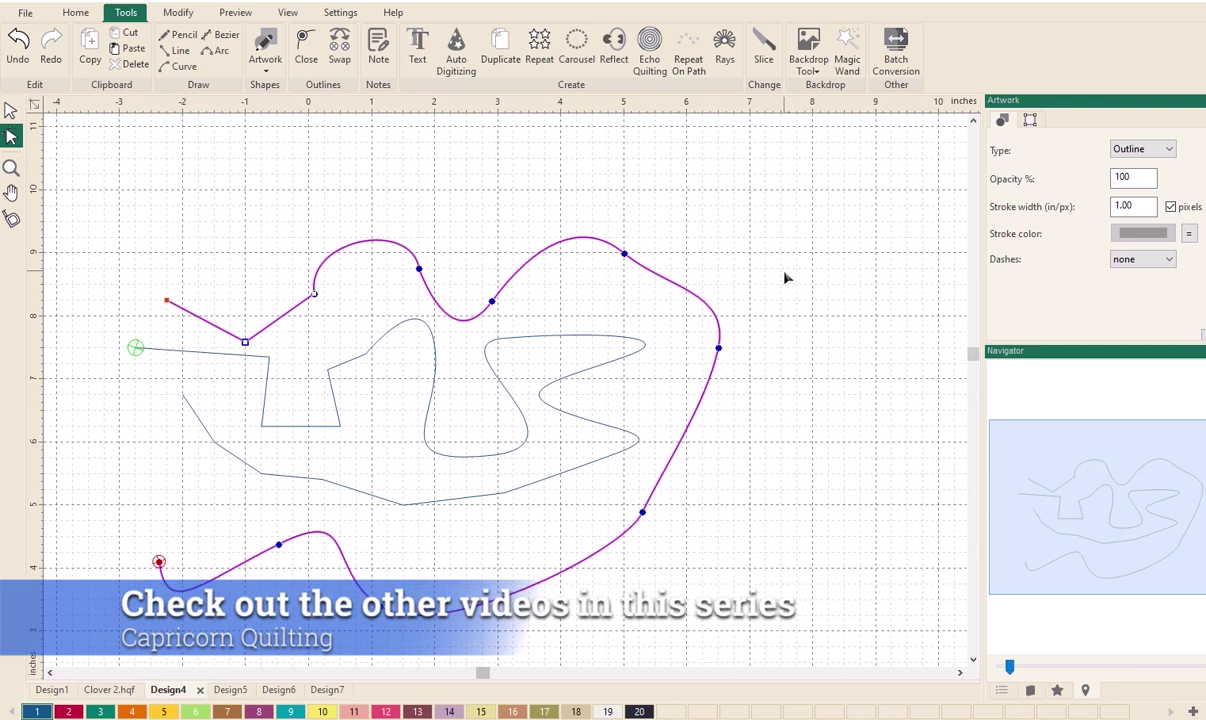